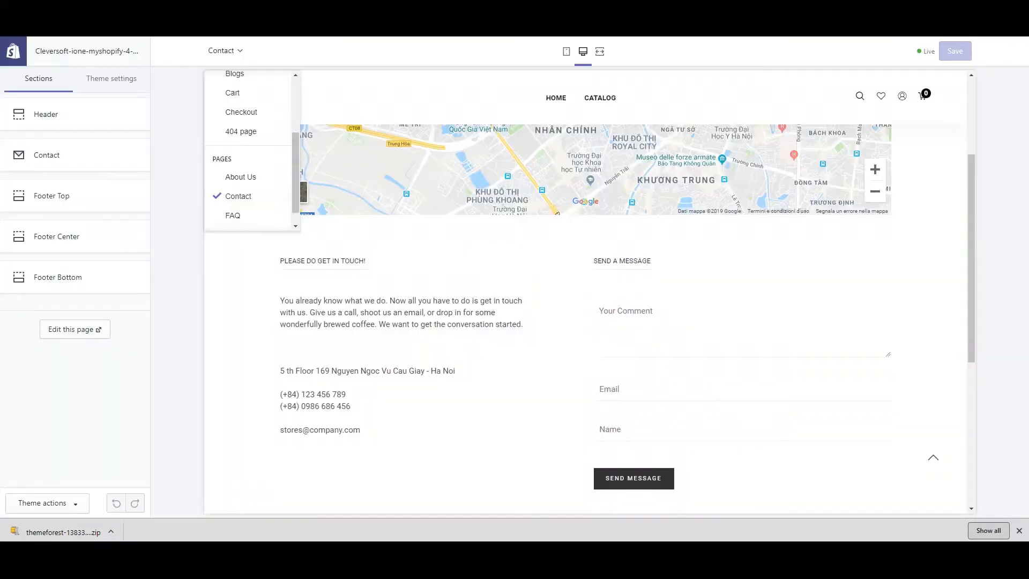
Exit the theme editor through the Shopify logo to return to the admin
left_click(14, 54)
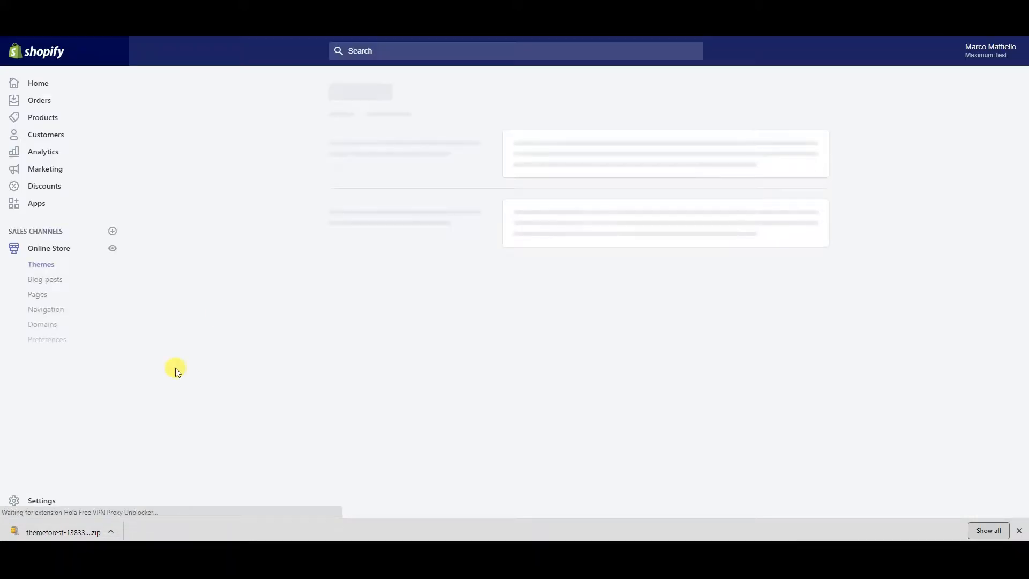
Confirm the Contact page keeps the page.contact template, then go to Online Store Themes
left_click(35, 296)
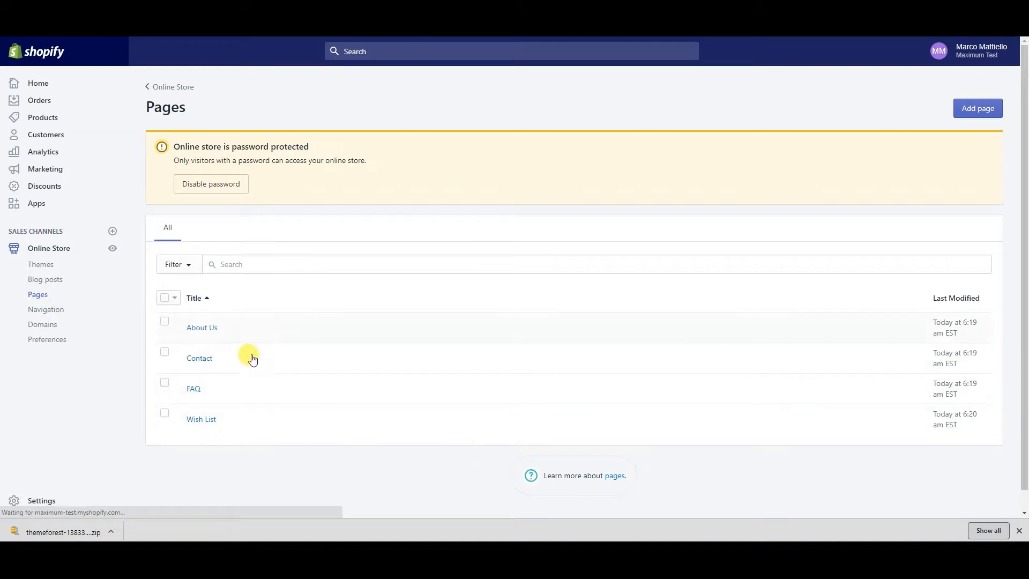
left_click(206, 359)
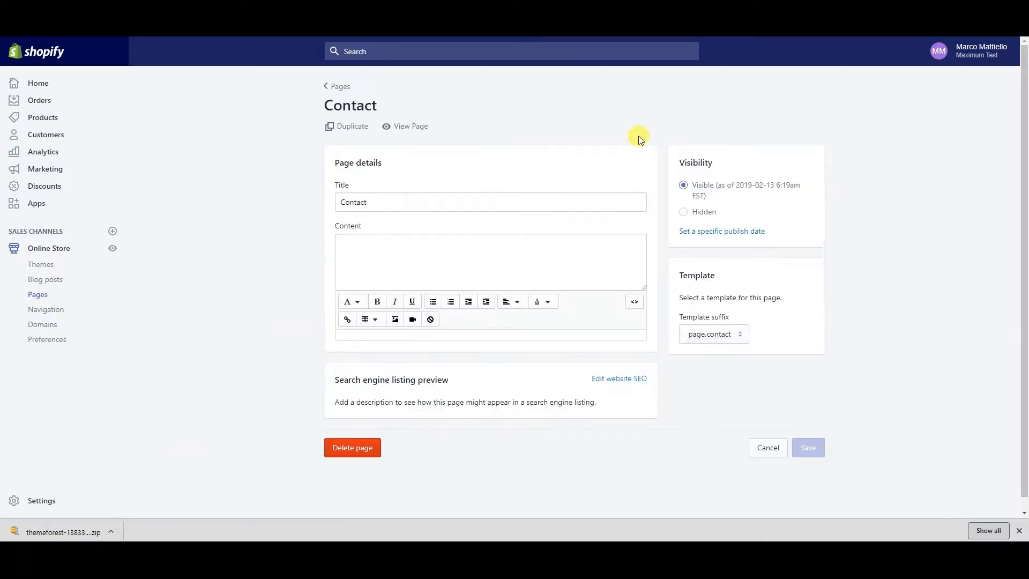
left_click(720, 339)
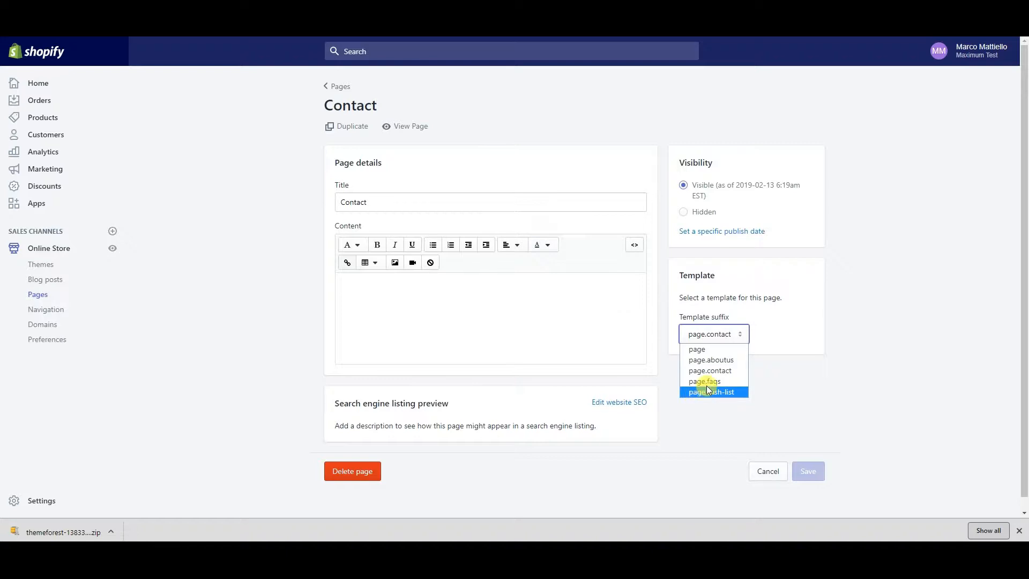
left_click(709, 330)
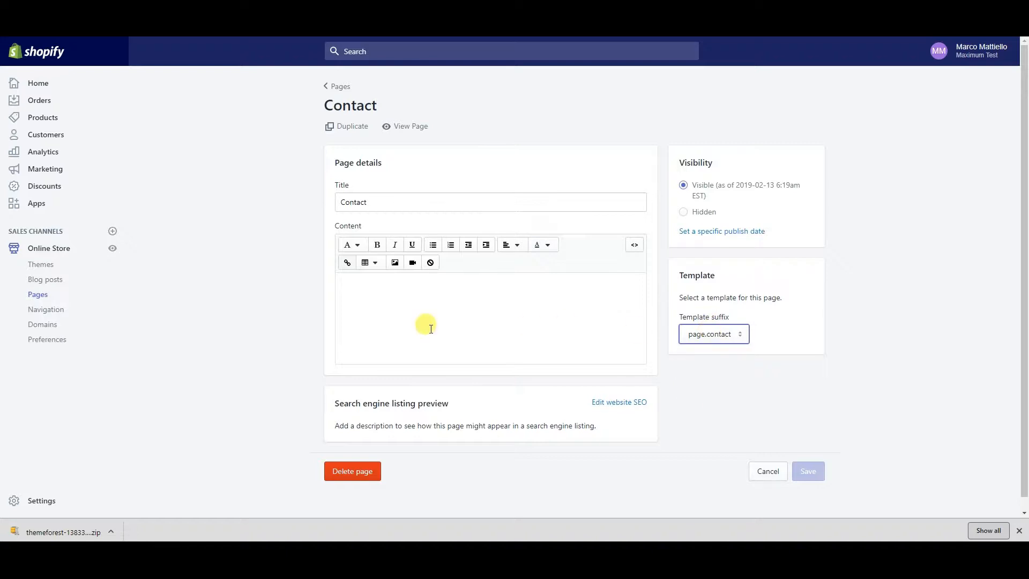
double_click(252, 226)
left_click(46, 250)
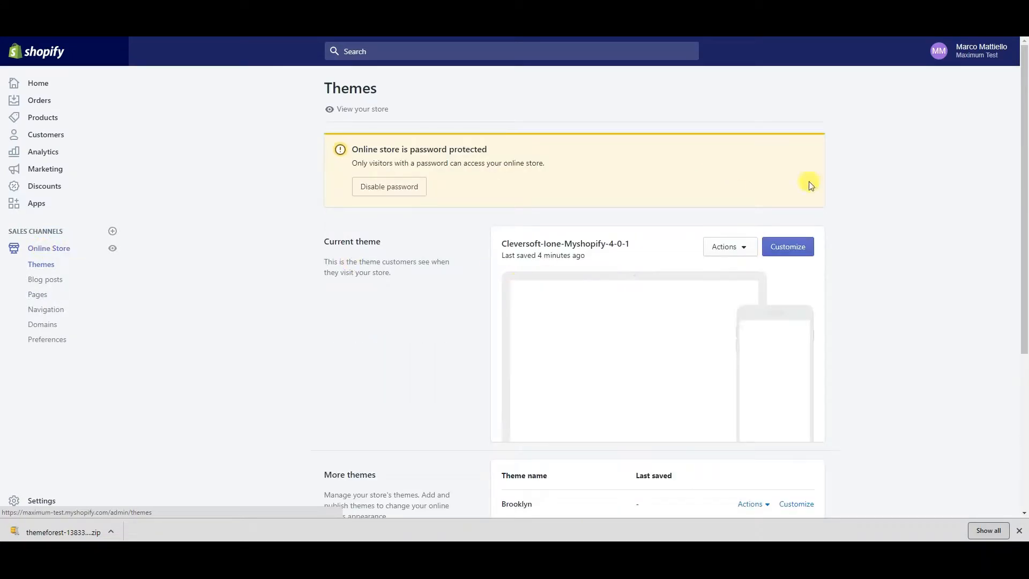
scroll(546, 242, "down", 3)
scroll(514, 225, "up", 1)
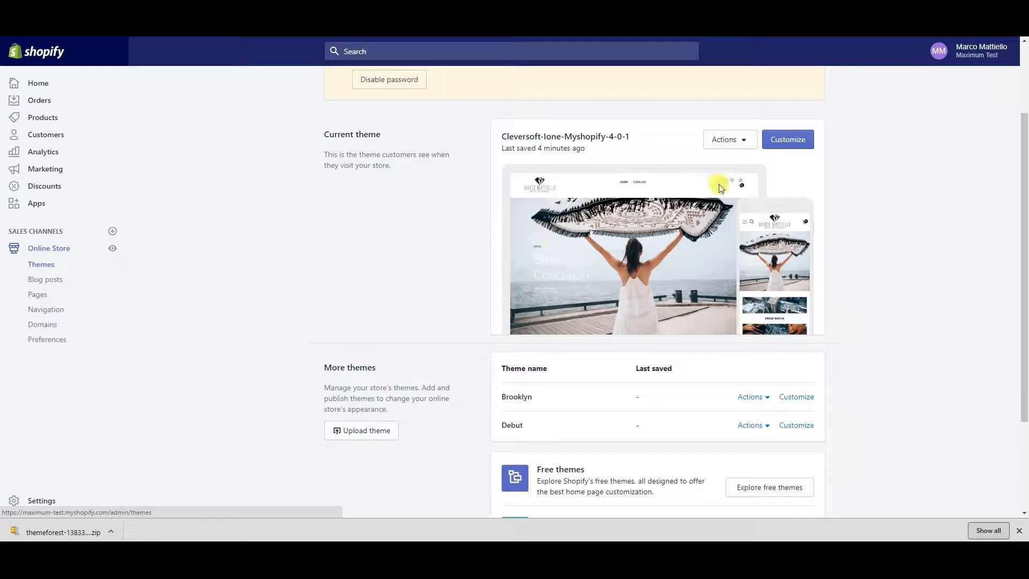
left_click(765, 397)
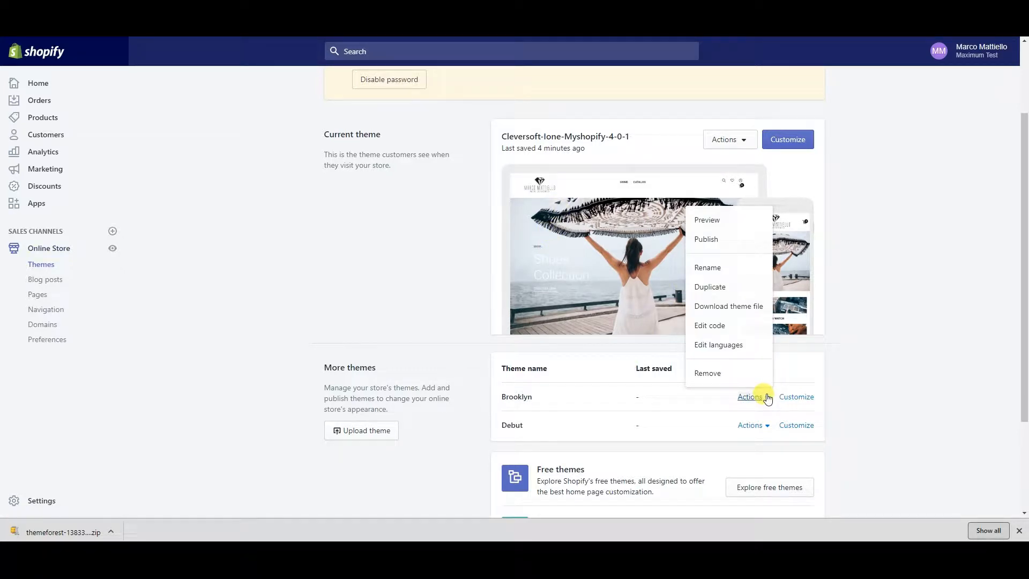
left_click(194, 294)
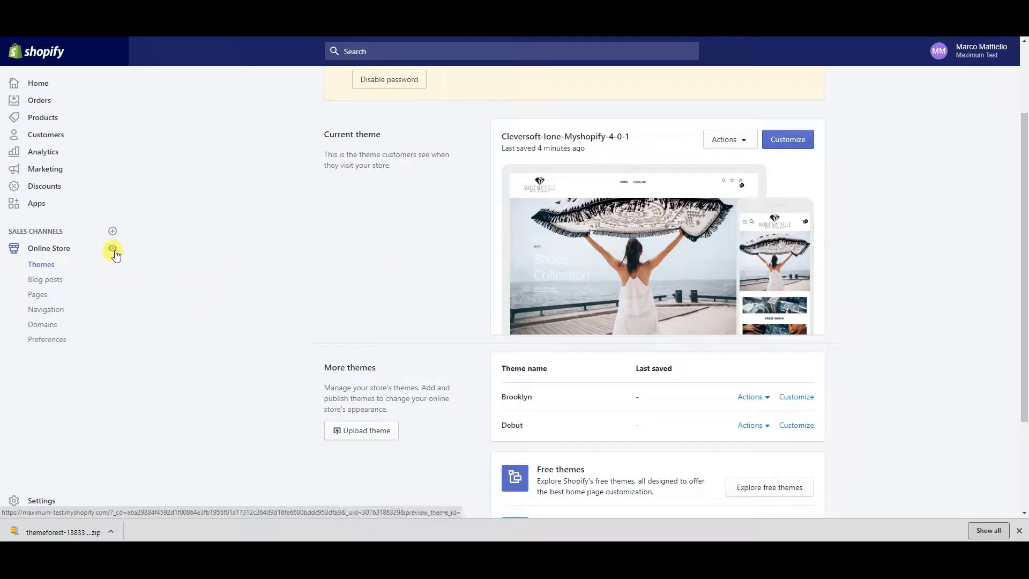
left_click(113, 249)
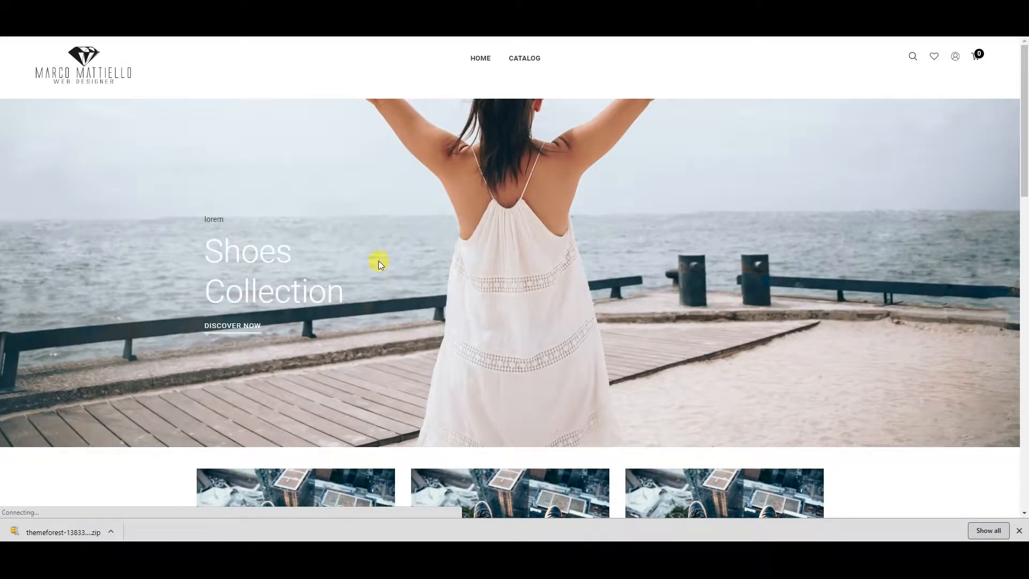
scroll(384, 231, "down", 12)
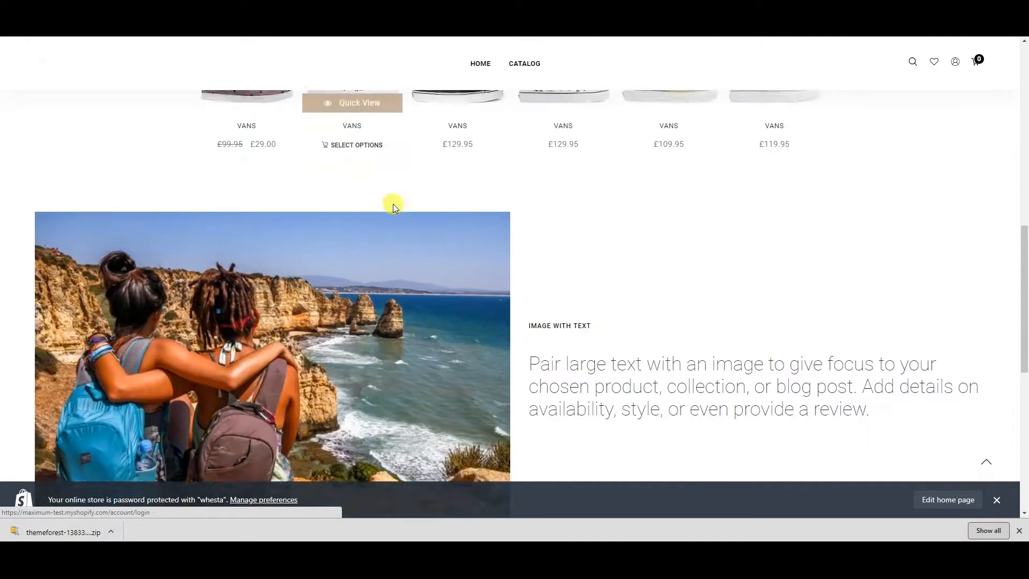
scroll(393, 201, "down", 8)
scroll(417, 218, "up", 20)
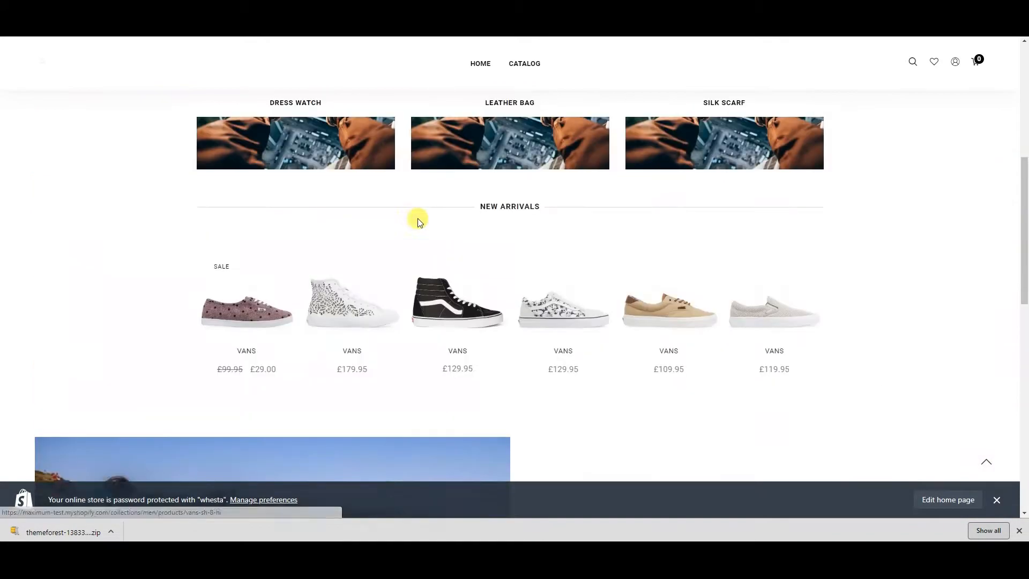
scroll(320, 145, "down", 3)
scroll(340, 189, "up", 3)
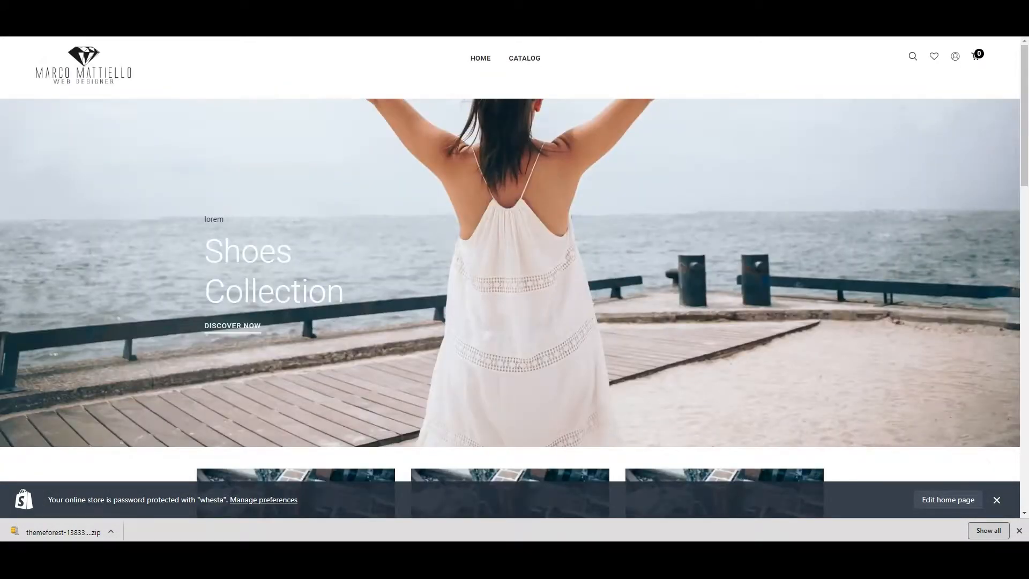
key("ctrl+shift+Tab")
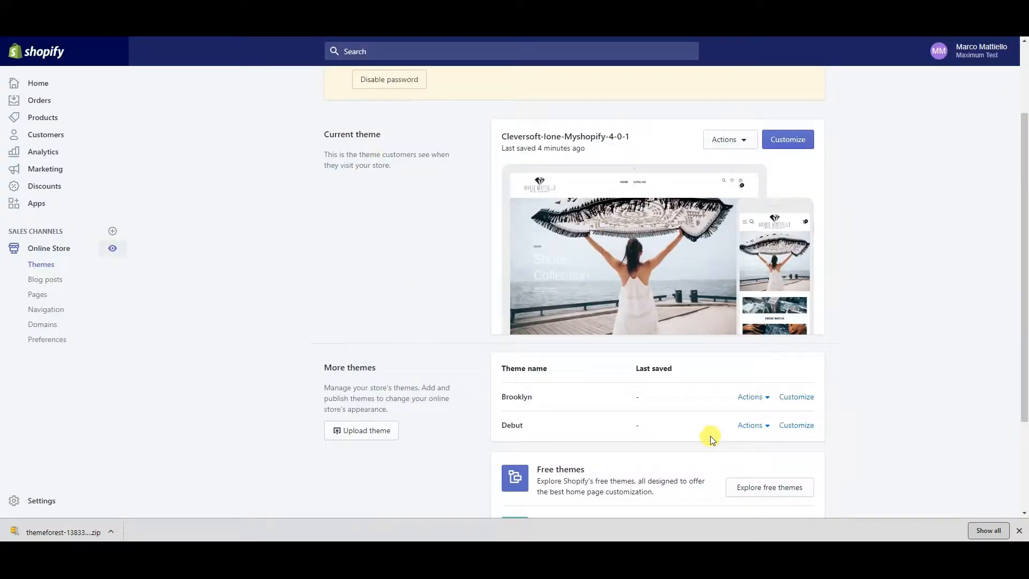
Publish the Brooklyn theme as the store's current theme
left_click(764, 399)
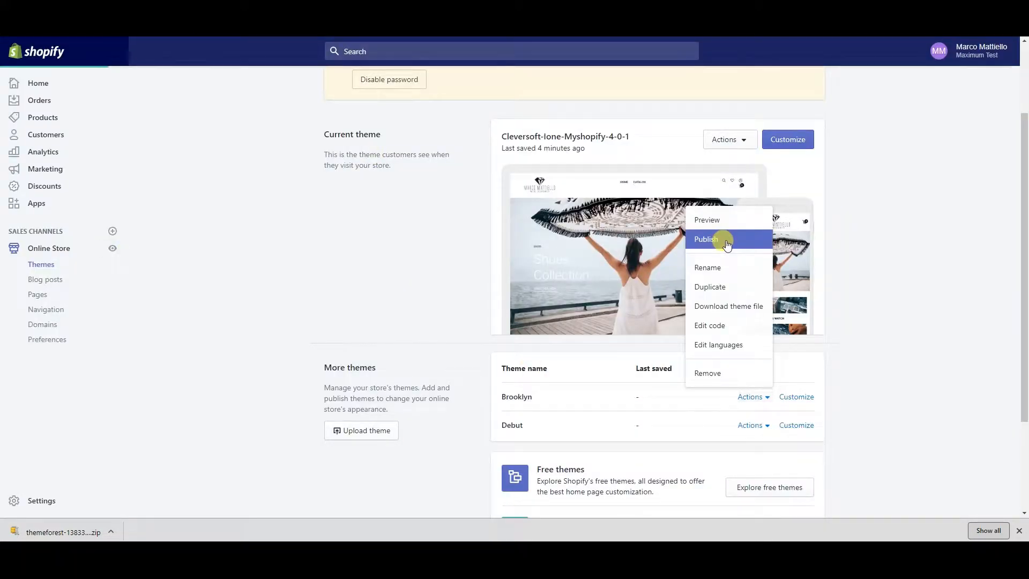
left_click(727, 242)
left_click(647, 436)
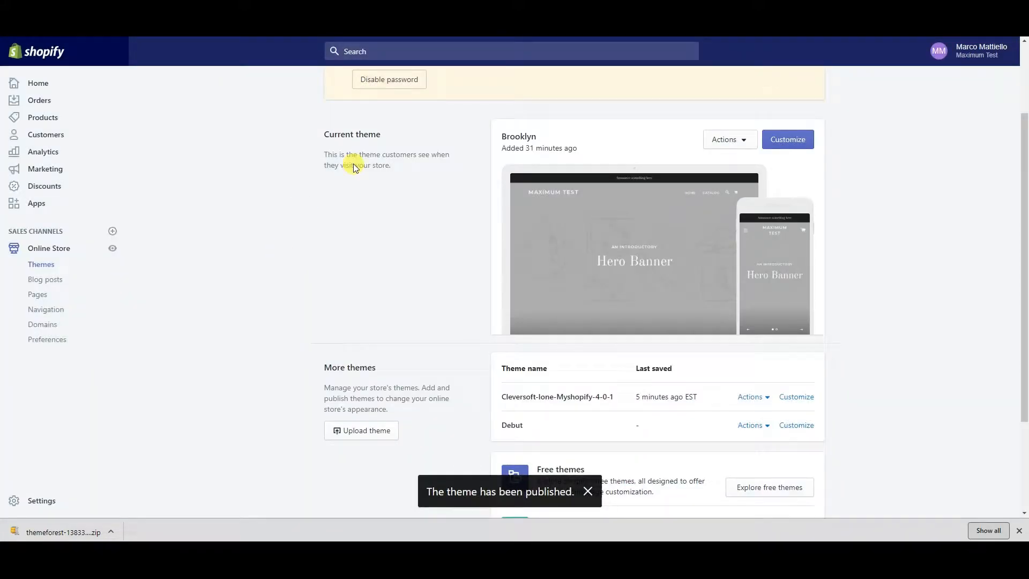
Open the live storefront to view it with the Brooklyn theme
left_click(744, 140)
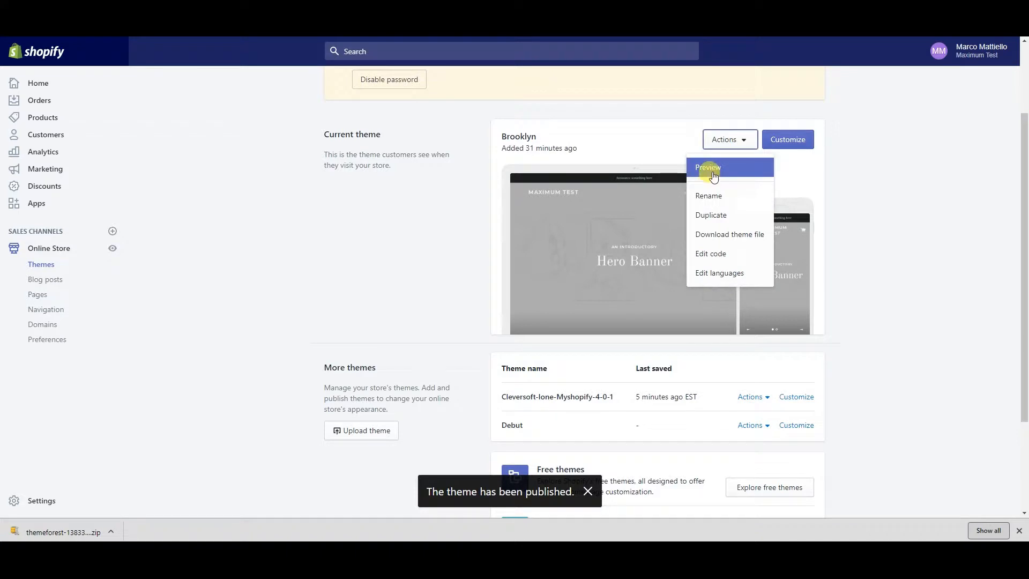
left_click(114, 249)
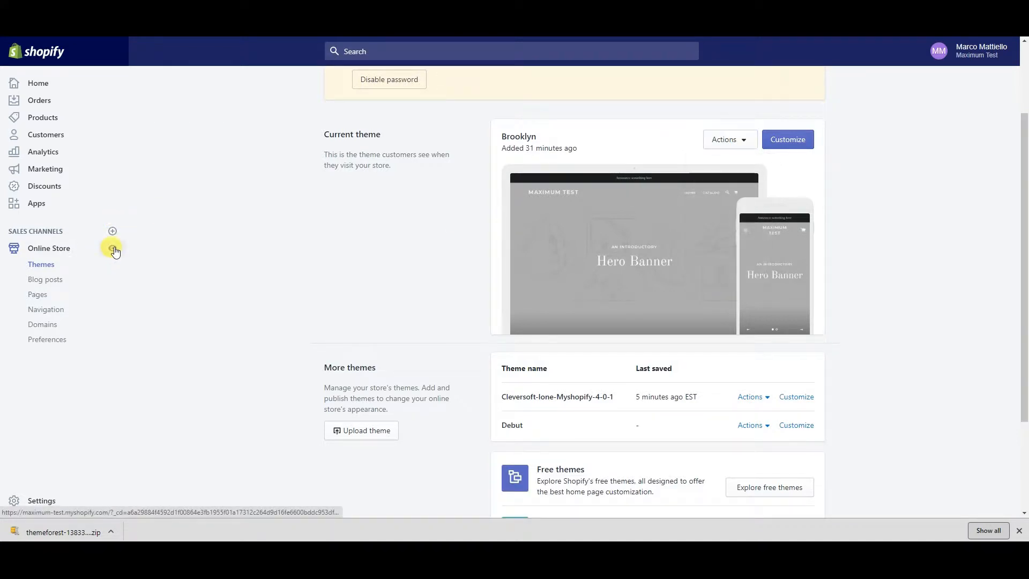
left_click(112, 249)
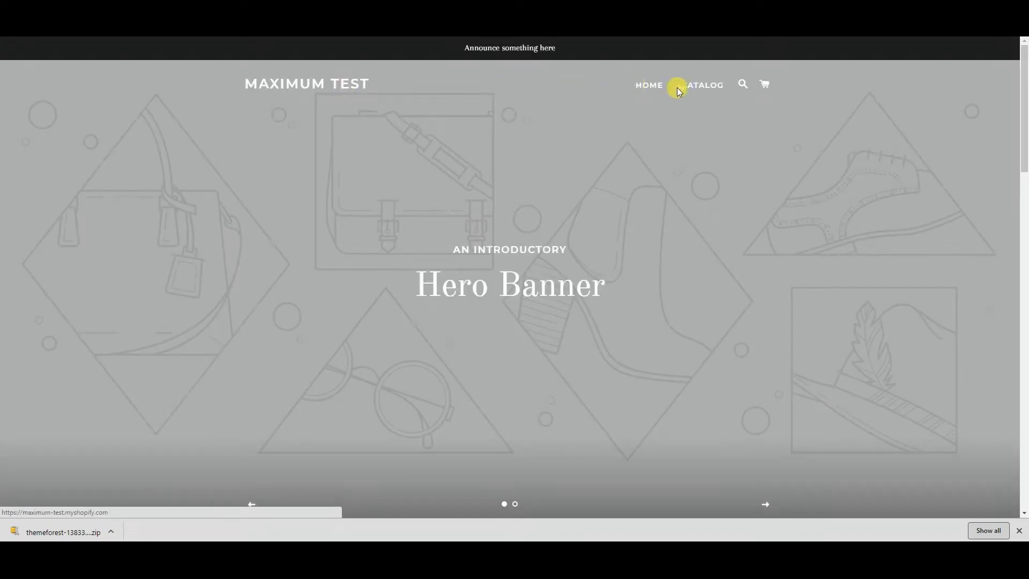
Scroll through the Brooklyn storefront home page
scroll(401, 264, "down", 10)
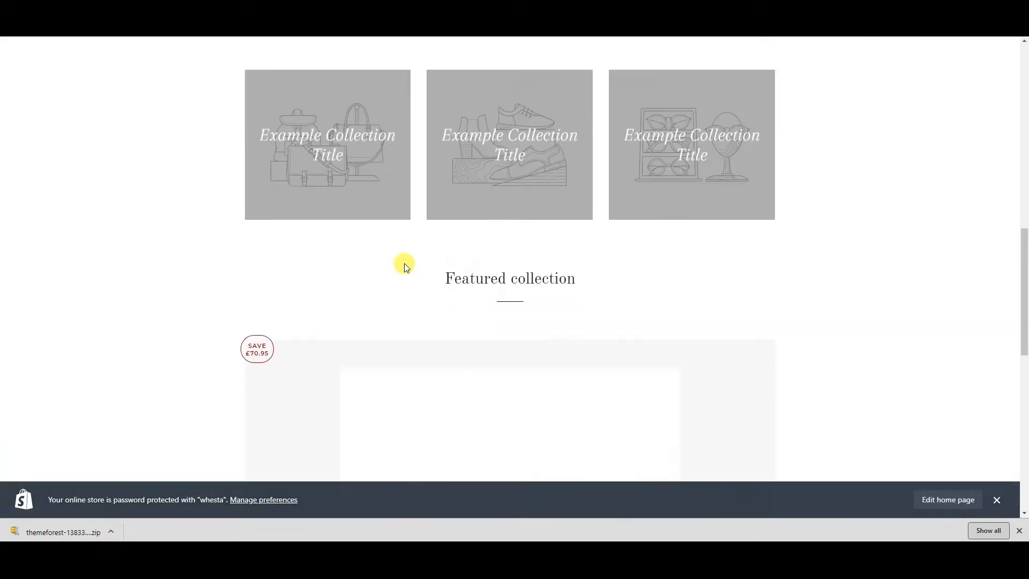
scroll(415, 243, "down", 10)
scroll(395, 200, "up", 6)
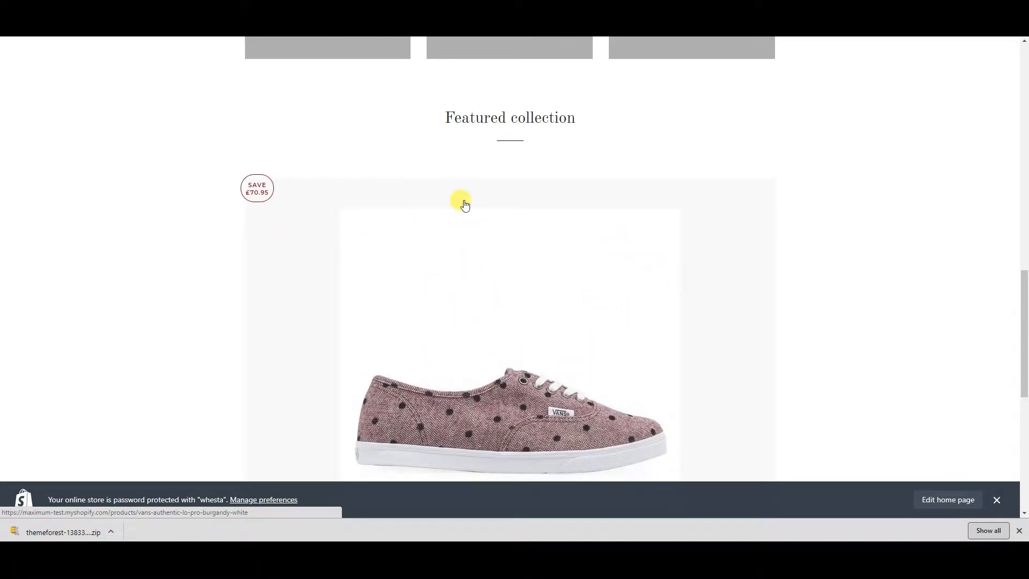
scroll(425, 282, "down", 8)
scroll(541, 249, "up", 1)
scroll(533, 250, "up", 20)
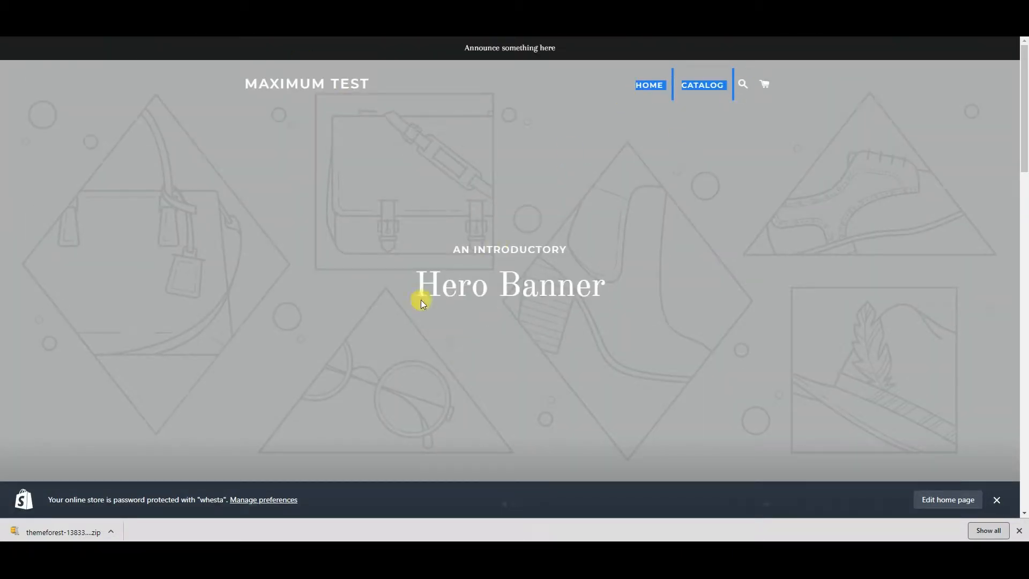
scroll(815, 282, "down", 4)
scroll(739, 239, "up", 5)
scroll(613, 396, "down", 4)
scroll(611, 306, "up", 4)
Browse the products on the storefront's CATALOG page
left_click(704, 87)
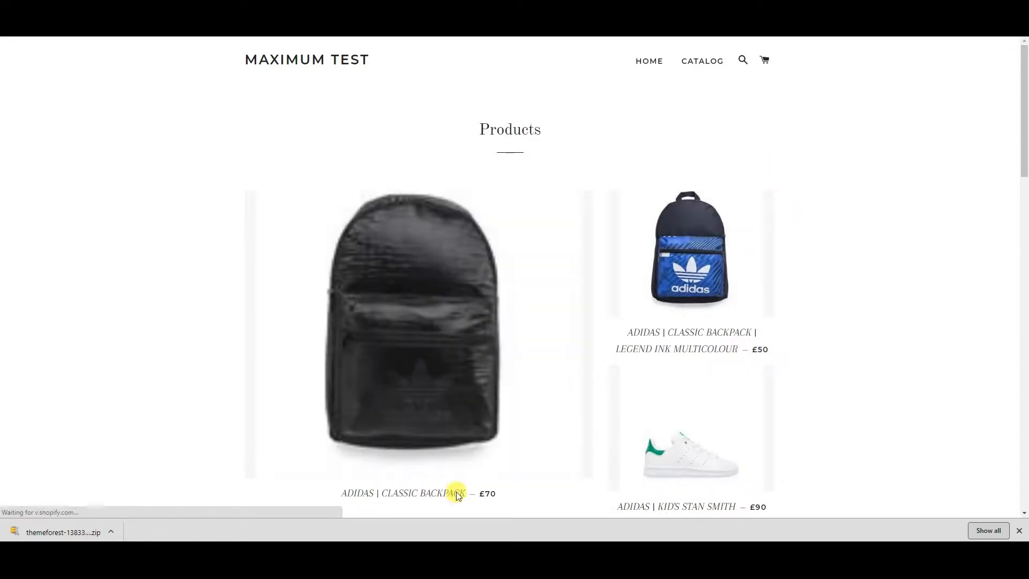
scroll(535, 345, "down", 10)
scroll(329, 181, "up", 7)
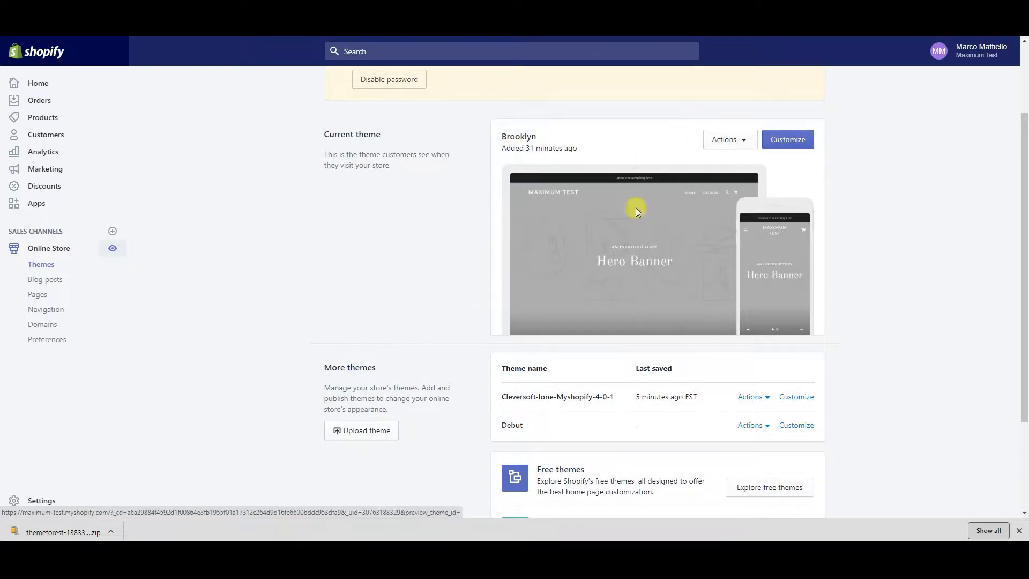
Republish Cleversoft-Ione-Myshopify-4-0-1 as the current theme, confirming in the Publish dialog
left_click(751, 397)
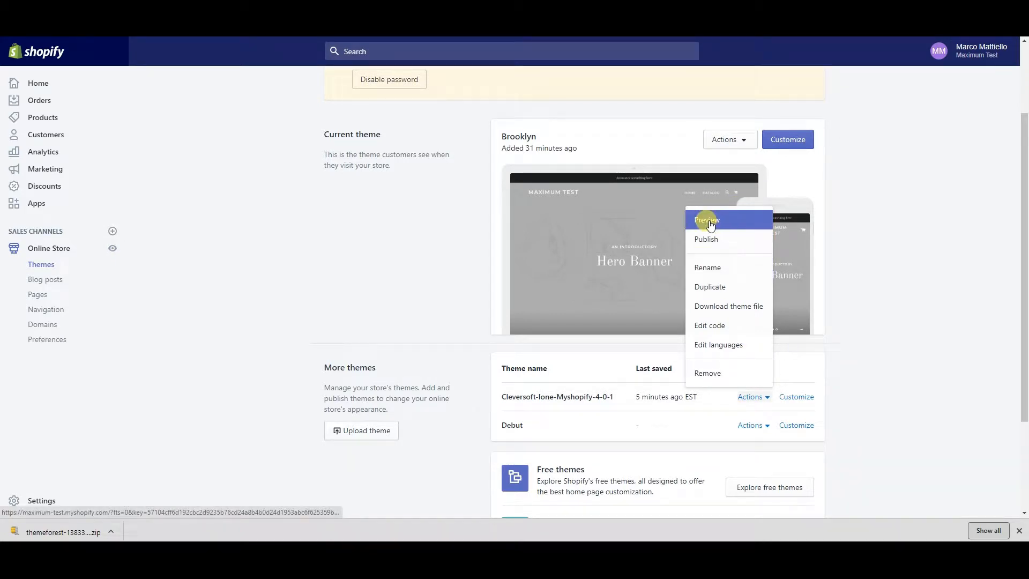
left_click(703, 240)
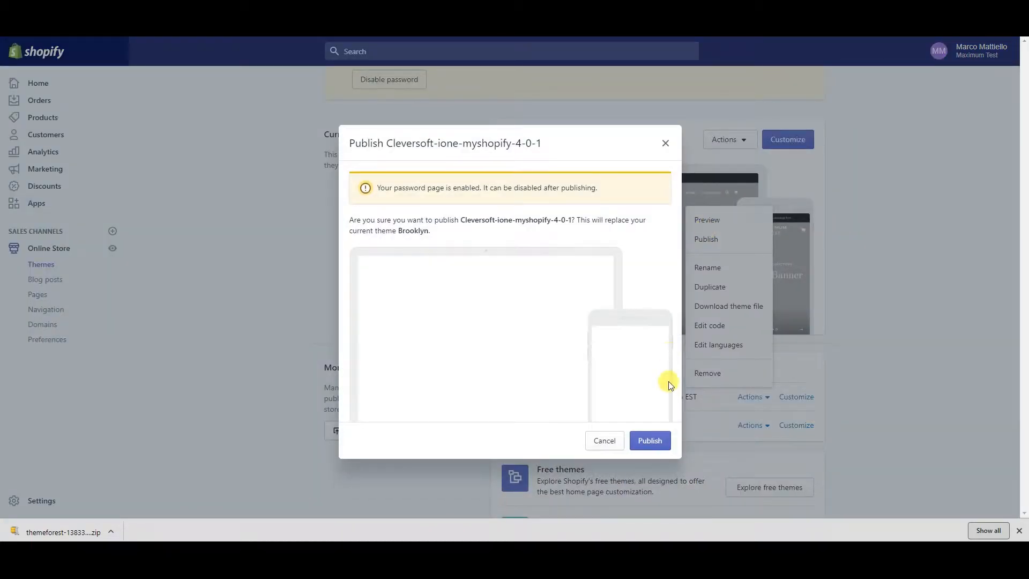
left_click(659, 444)
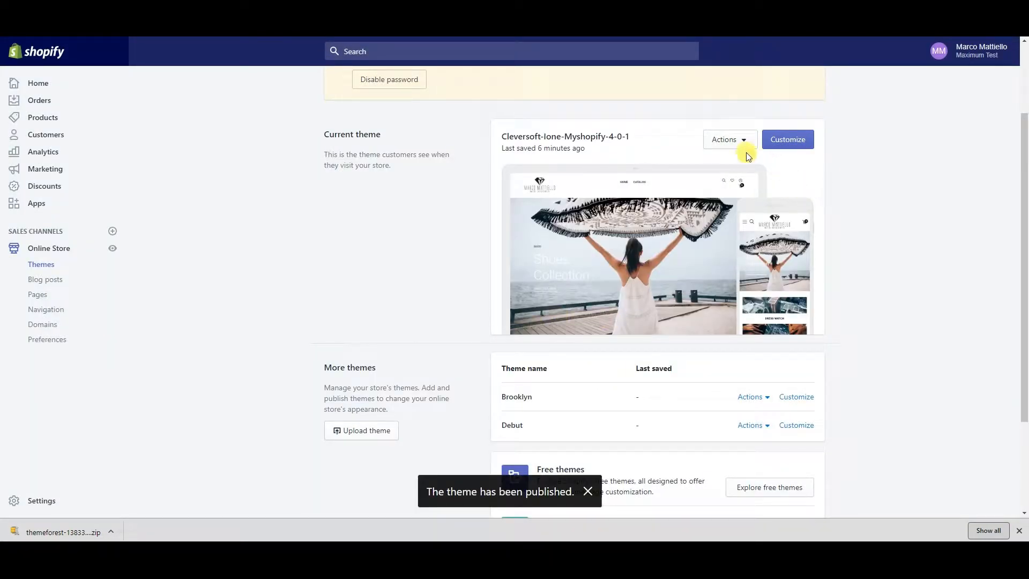
left_click(745, 143)
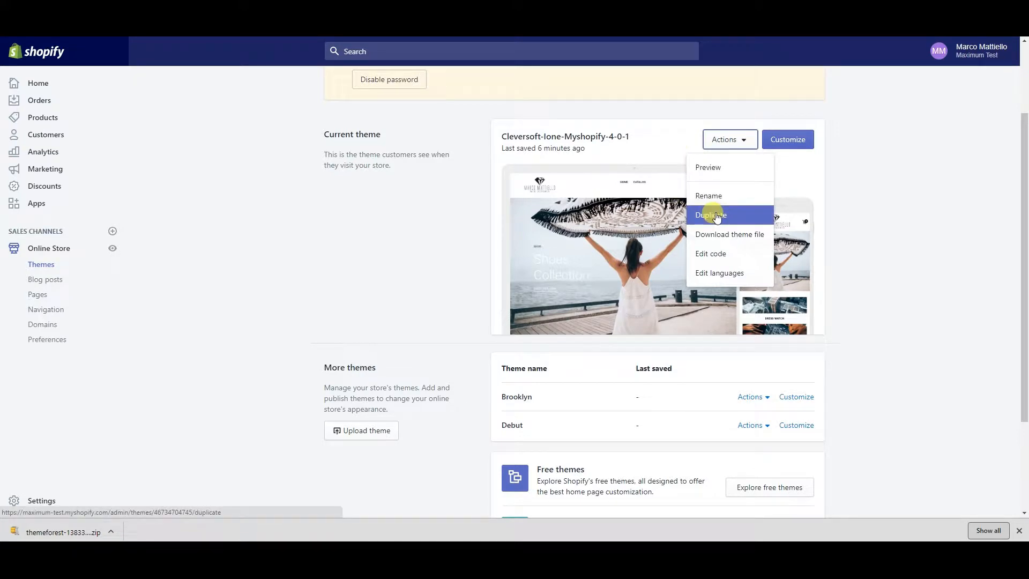
Duplicate the current Cleversoft theme into a Copy Of draft theme
left_click(706, 217)
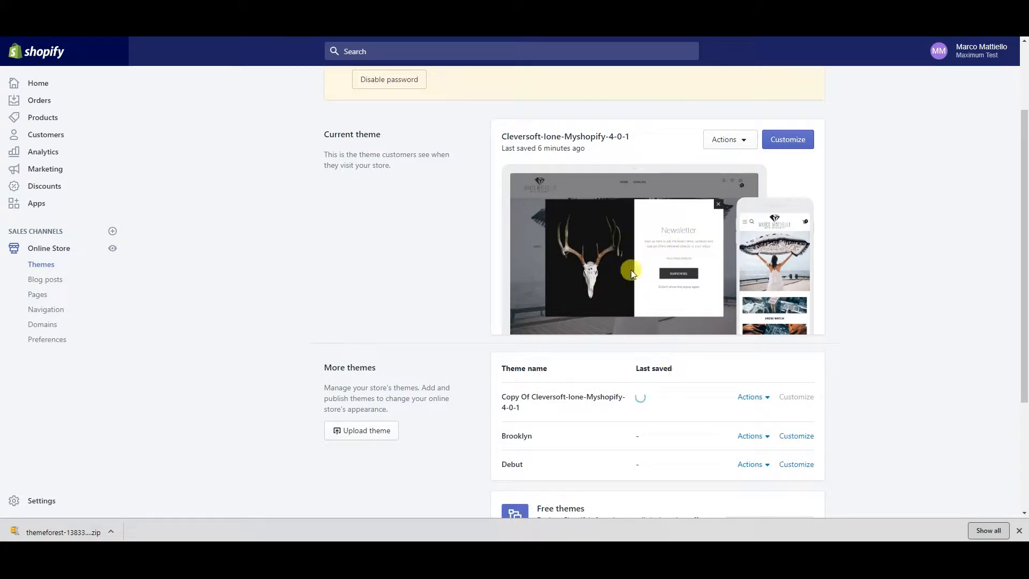
left_click(770, 403)
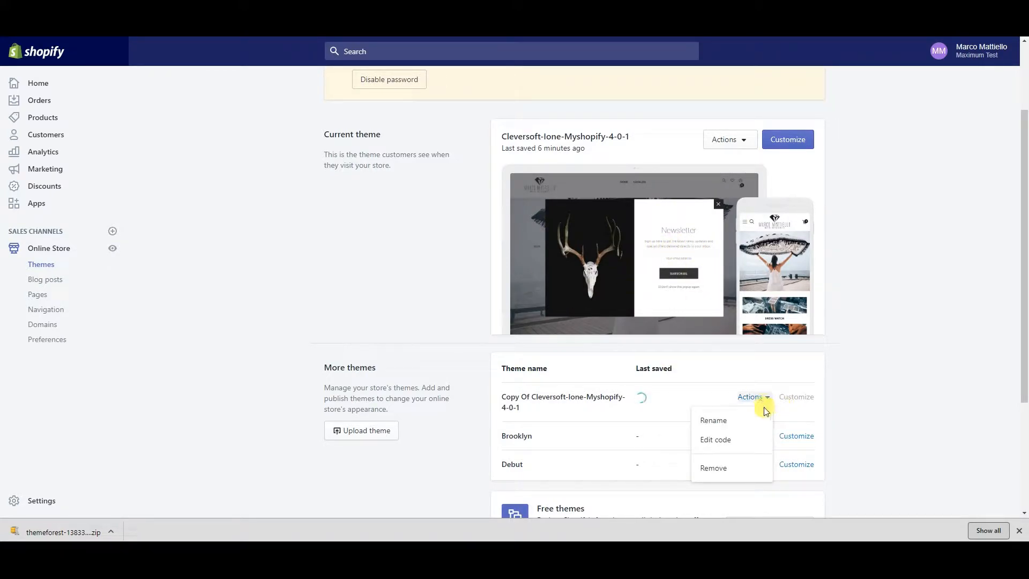
left_click(894, 366)
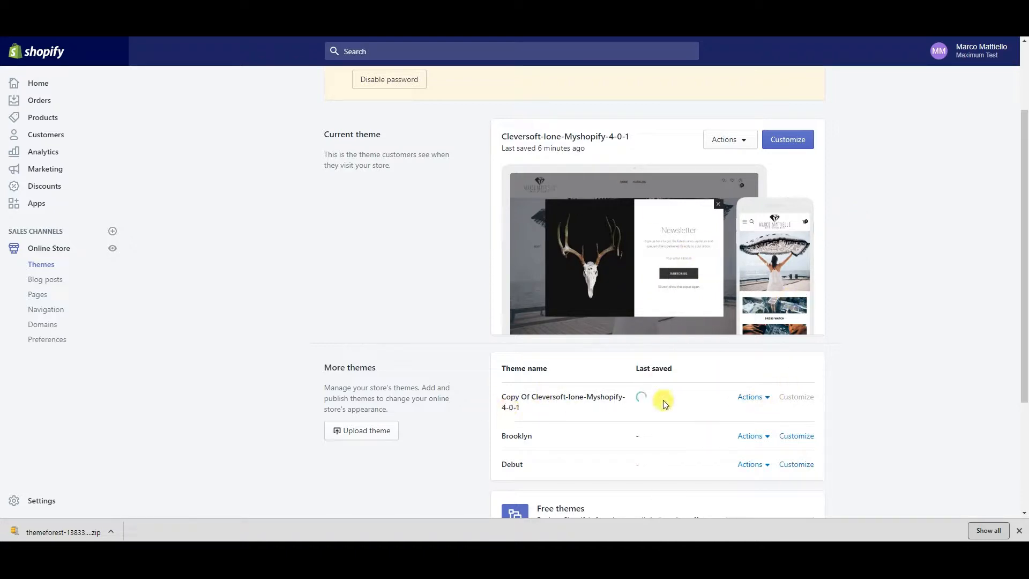
Look over the Brooklyn theme's Customize and action options
left_click(791, 440)
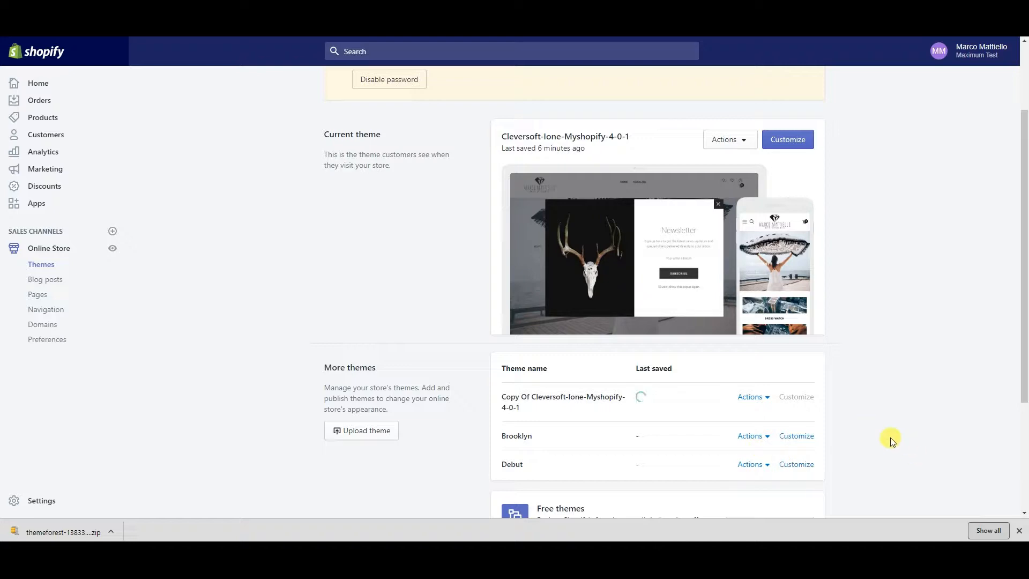
left_click(762, 438)
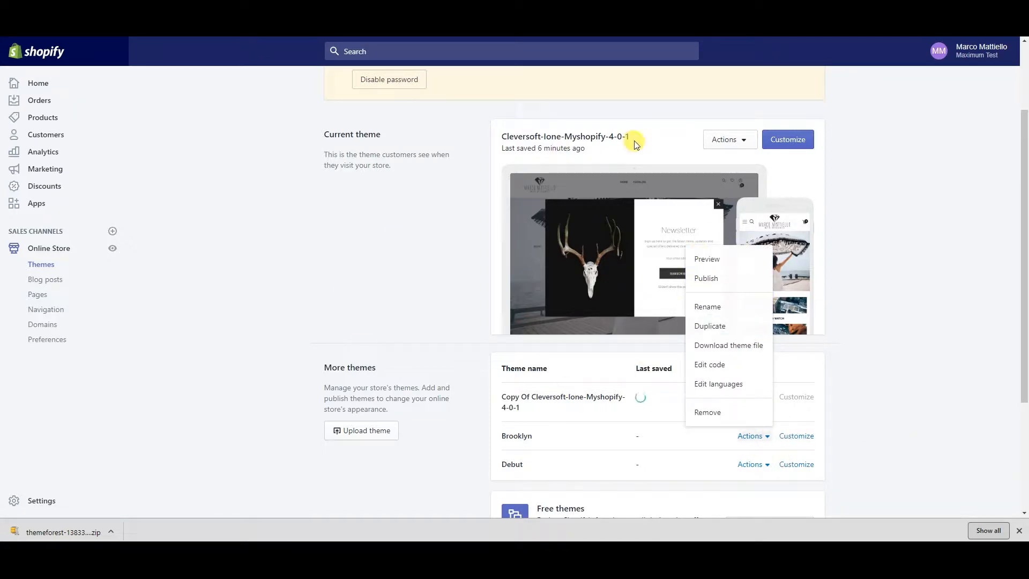
left_click(354, 197)
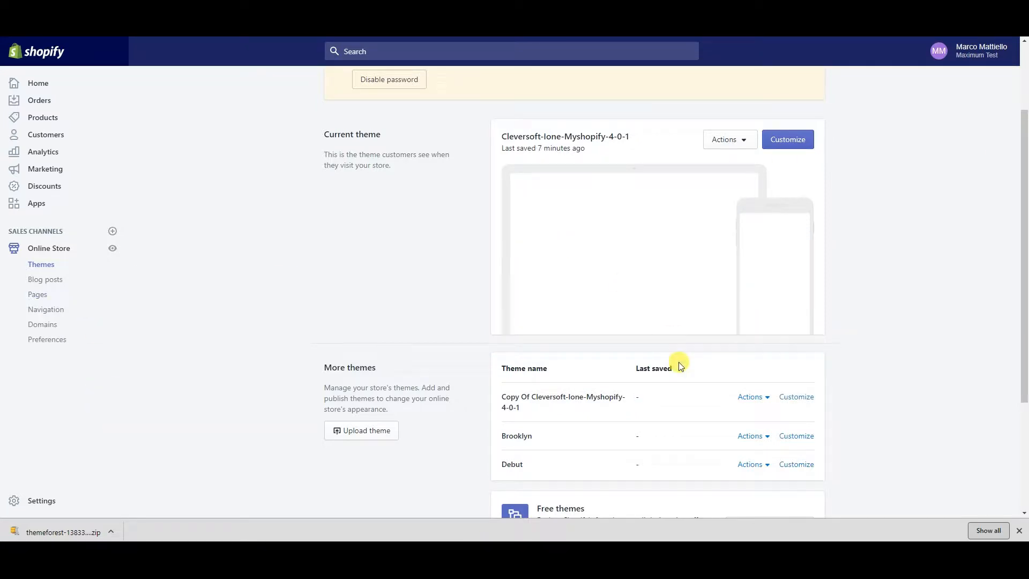
Open Copy Of Cleversoft-Ione-Myshopify-4-0-1 in the theme editor
left_click_drag(529, 408, 504, 400)
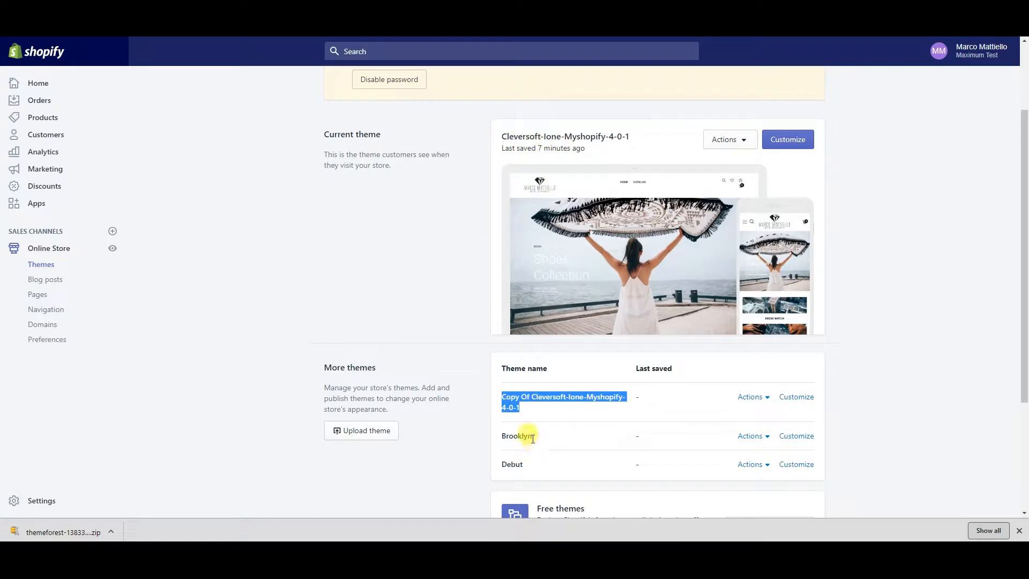
left_click(803, 402)
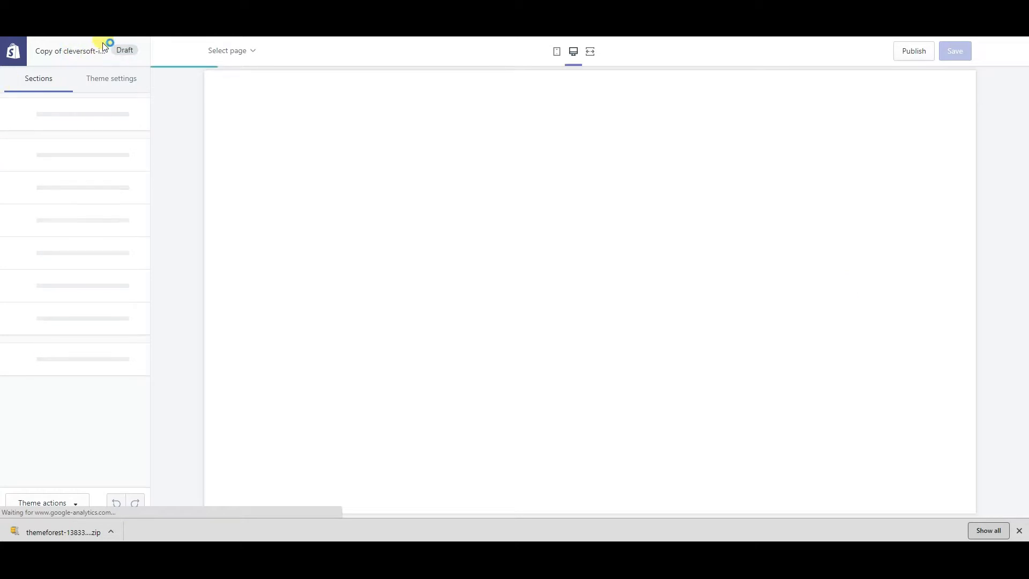
left_click_drag(60, 51, 140, 49)
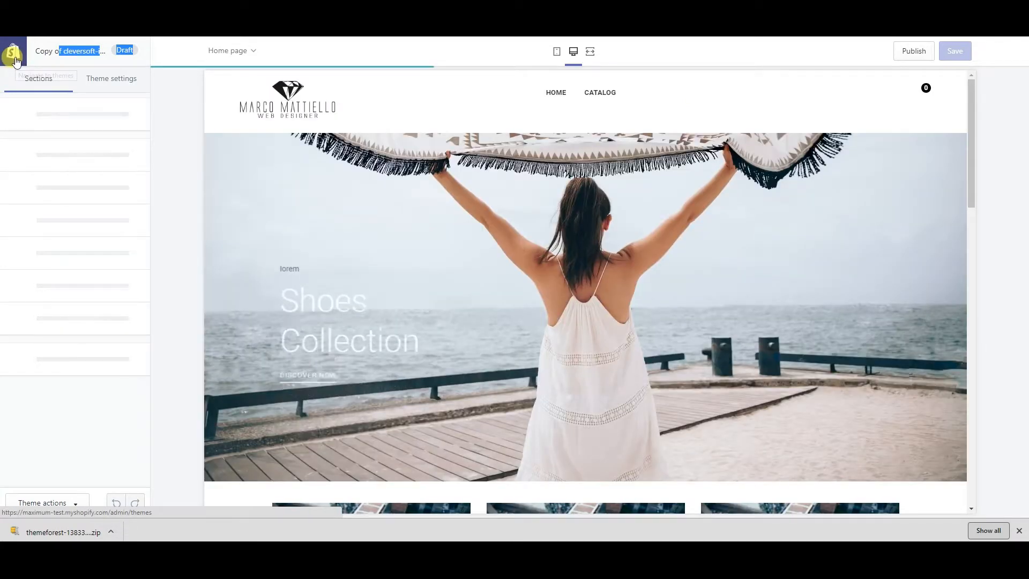
Leave the editor for Themes, visit Settings, then go to the Products list
key("alt+Left")
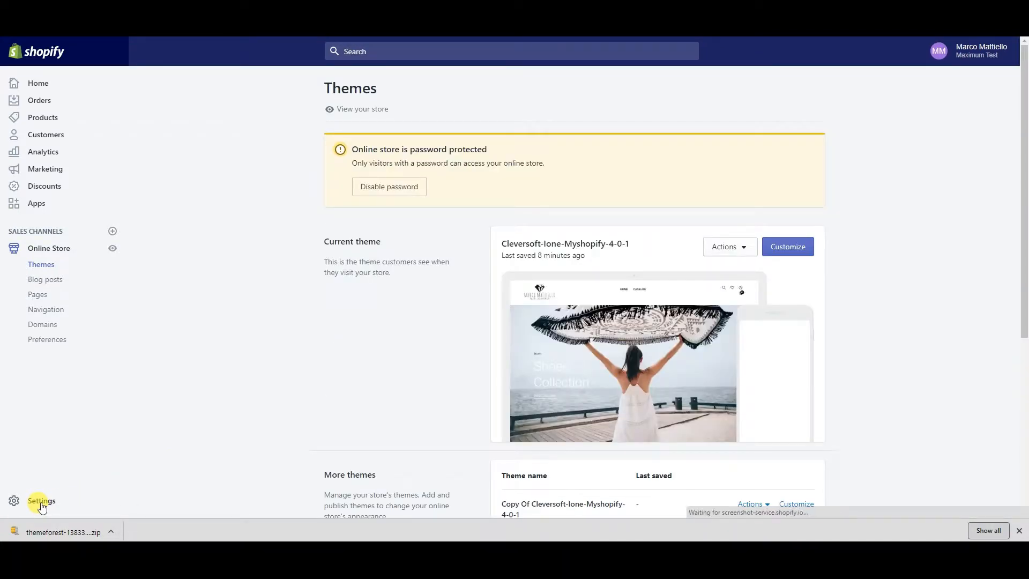
left_click(42, 503)
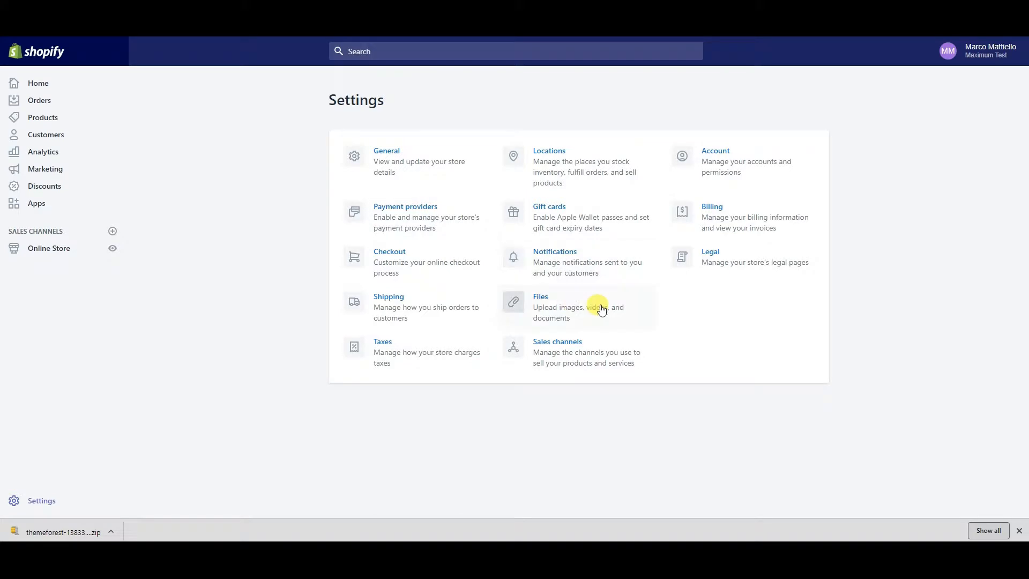
left_click(47, 121)
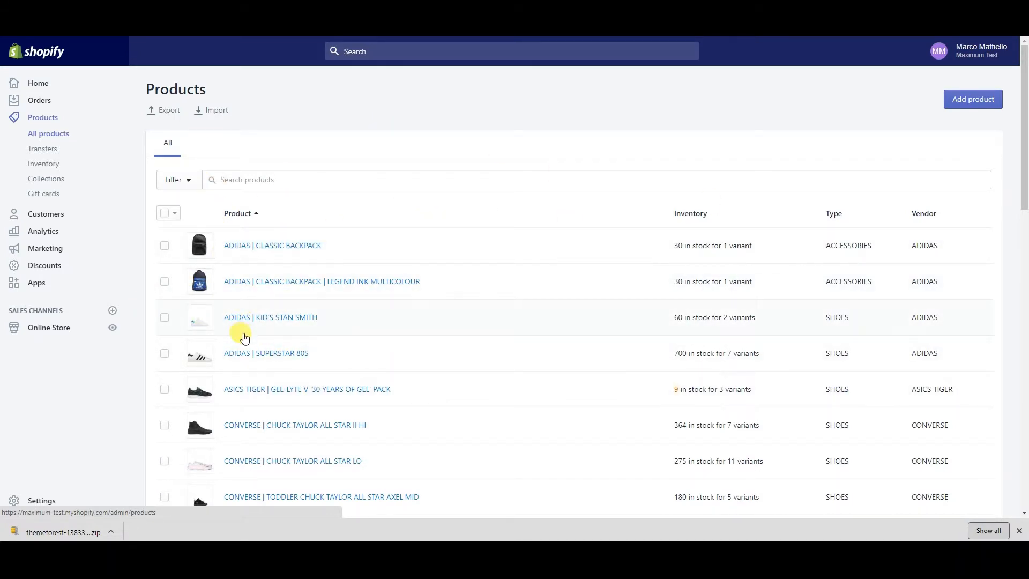
Add a new product titled 'lotem' with description 'fsdf sdf'
scroll(249, 423, "down", 1)
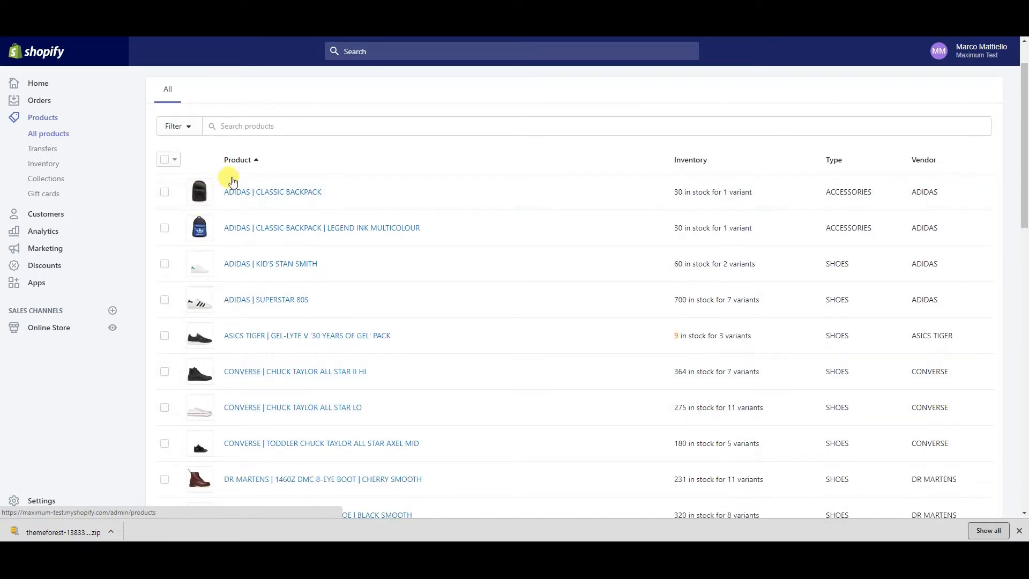
scroll(232, 182, "up", 1)
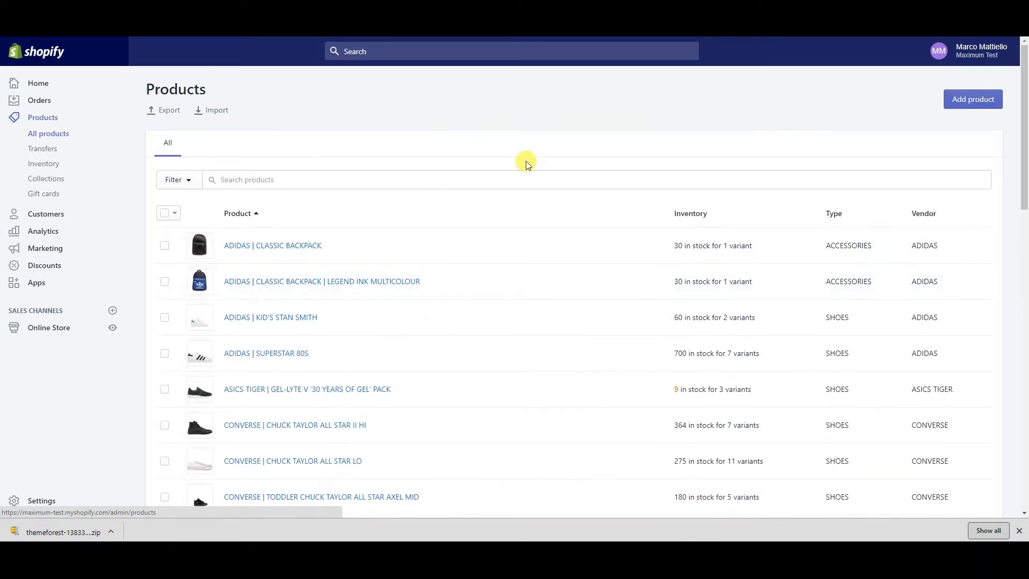
left_click(975, 100)
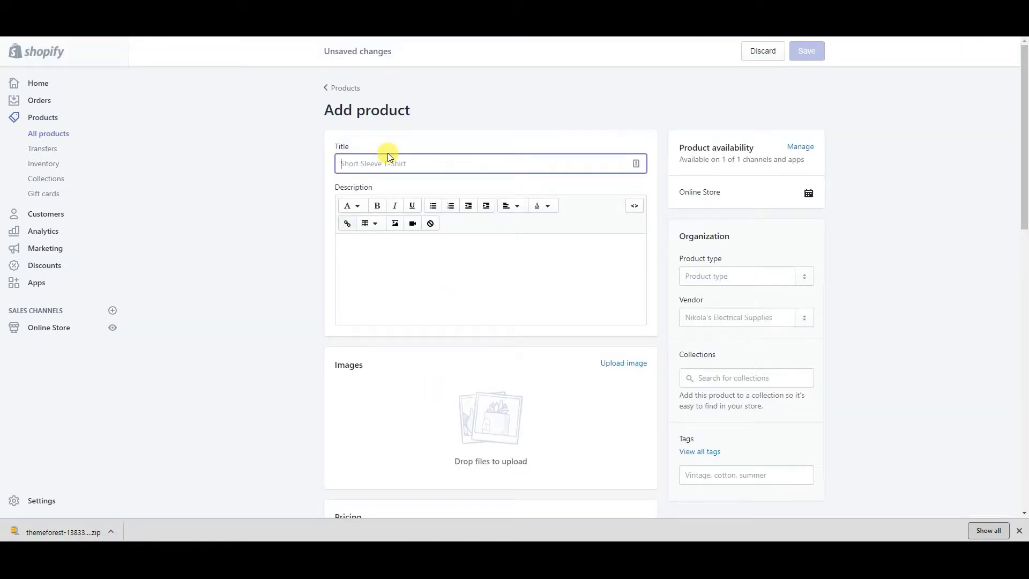
type("lotem")
left_click(401, 247)
type("fsdf sdfsfsdfdf sdfsdf sdfsf")
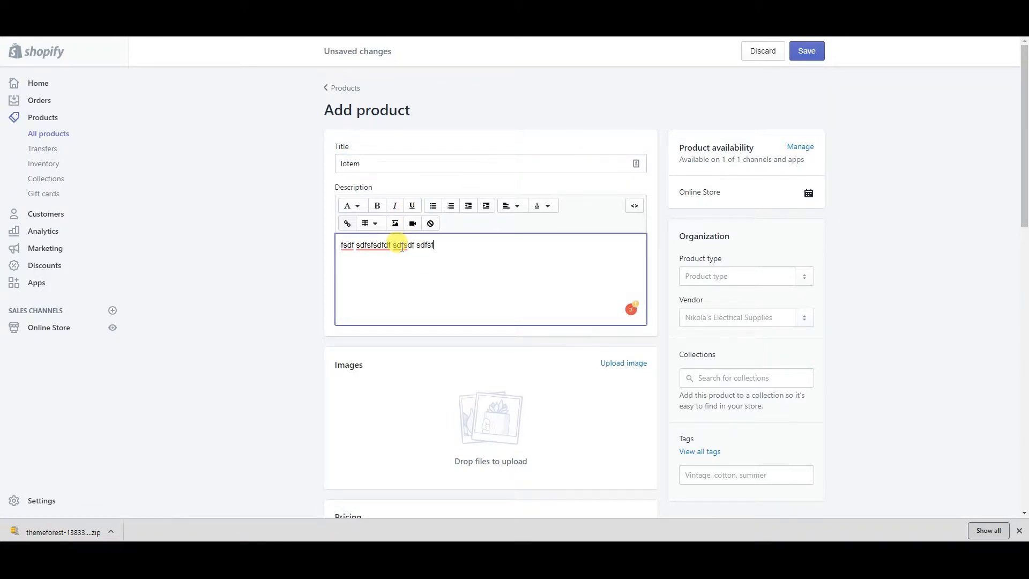
Upload Grafica Annunci copy.jpg and 981151-blackboard.jpg as product images
scroll(587, 232, "down", 2)
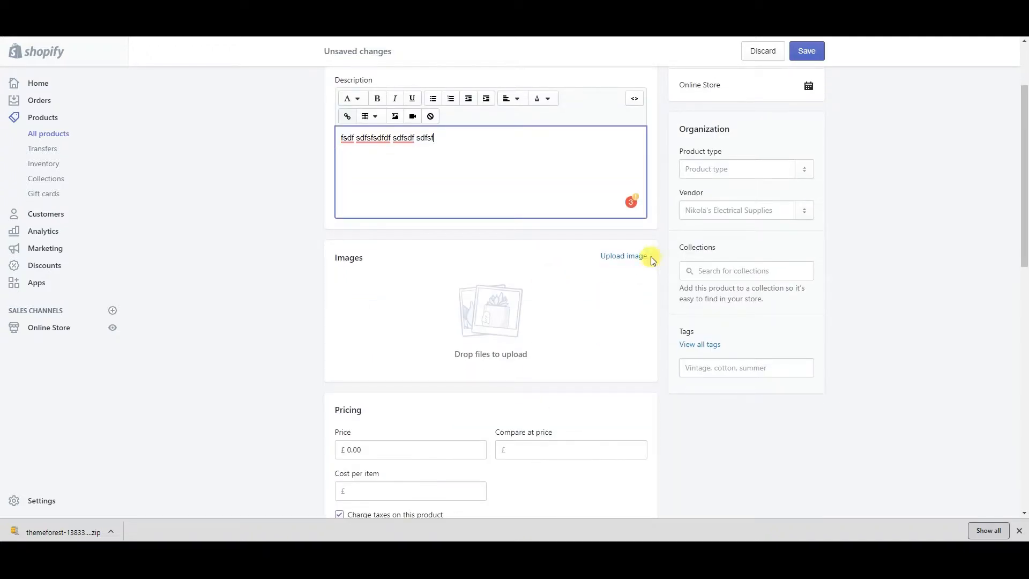
left_click(631, 257)
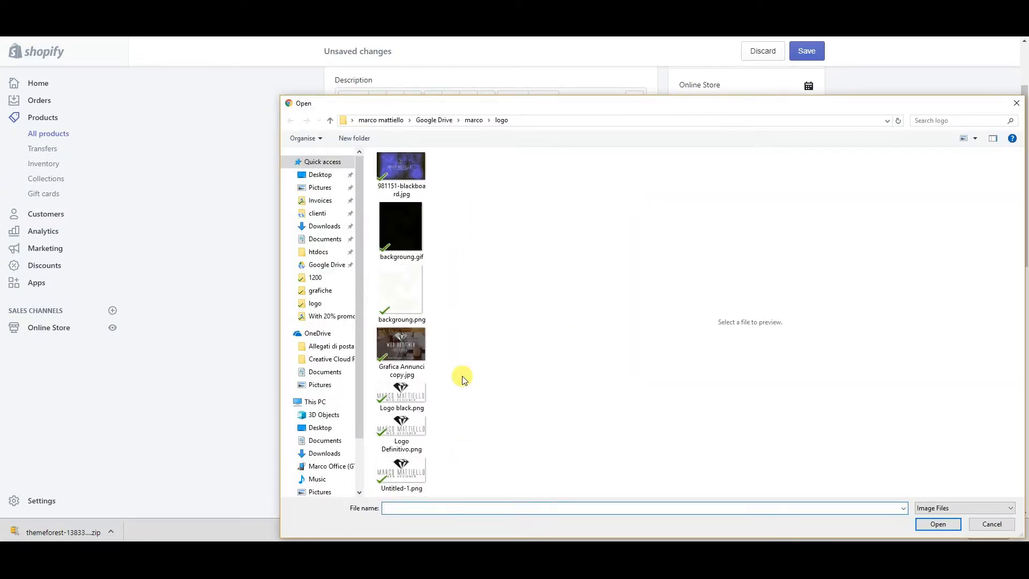
double_click(414, 342)
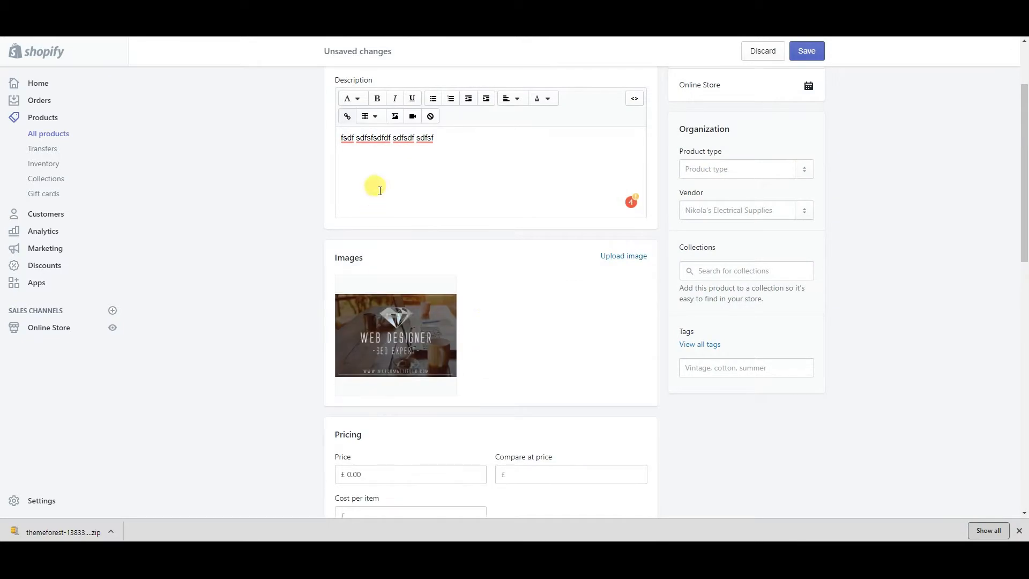
scroll(584, 284, "down", 1)
scroll(584, 284, "down", 2)
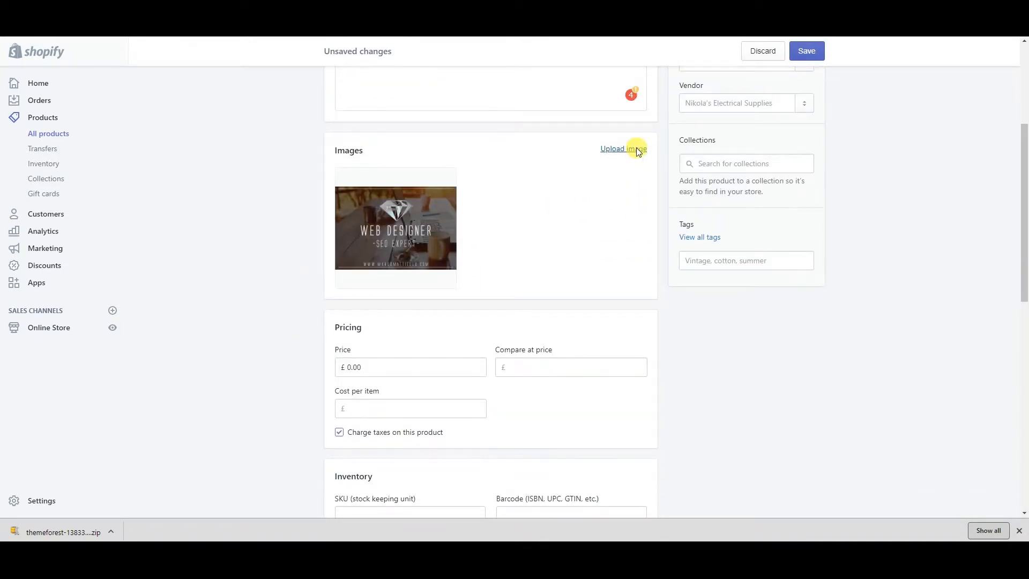
left_click(636, 148)
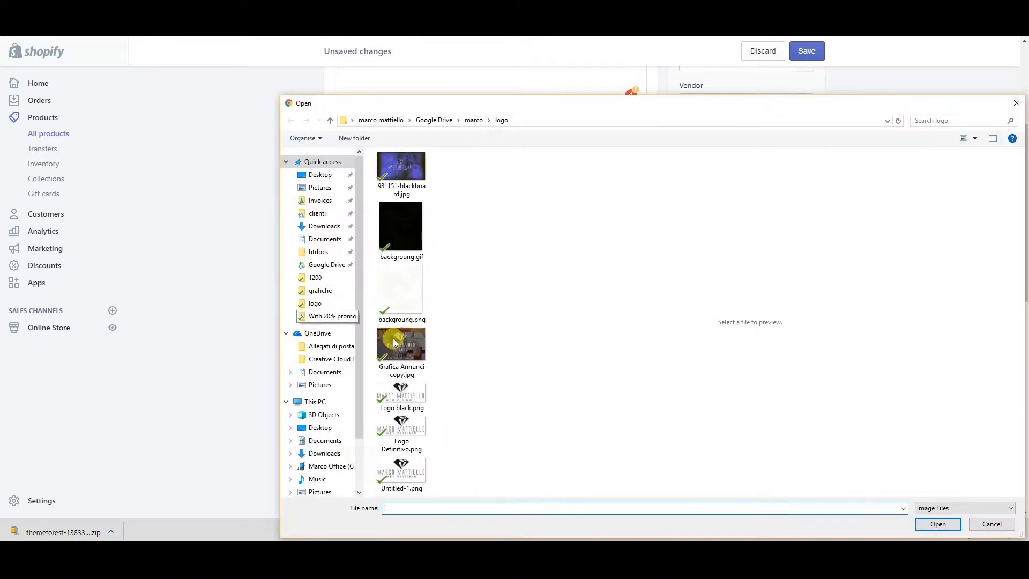
double_click(409, 175)
scroll(505, 361, "down", 3)
left_click_drag(358, 205, 350, 205)
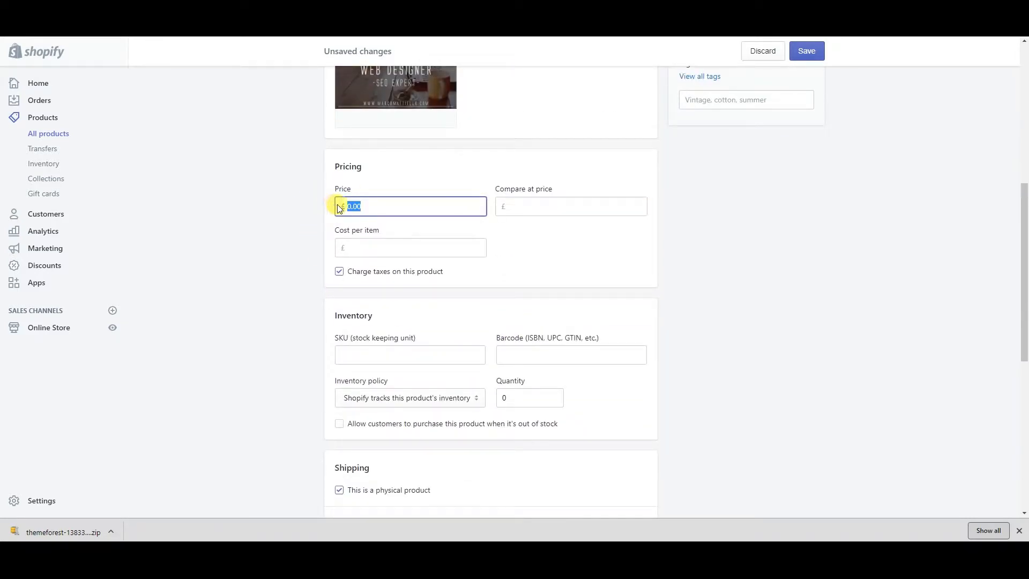
type("20")
left_click(528, 204)
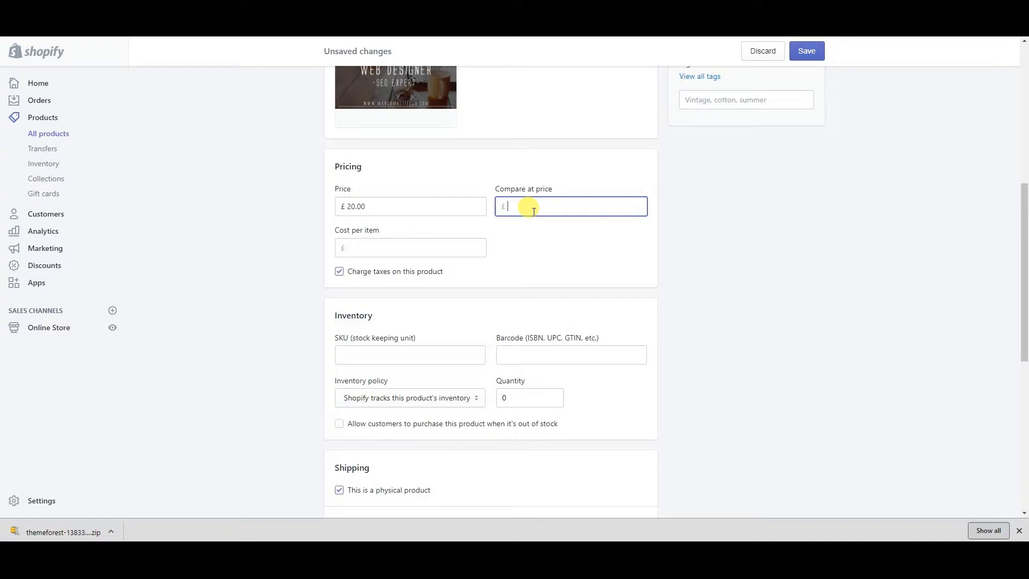
left_click(552, 229)
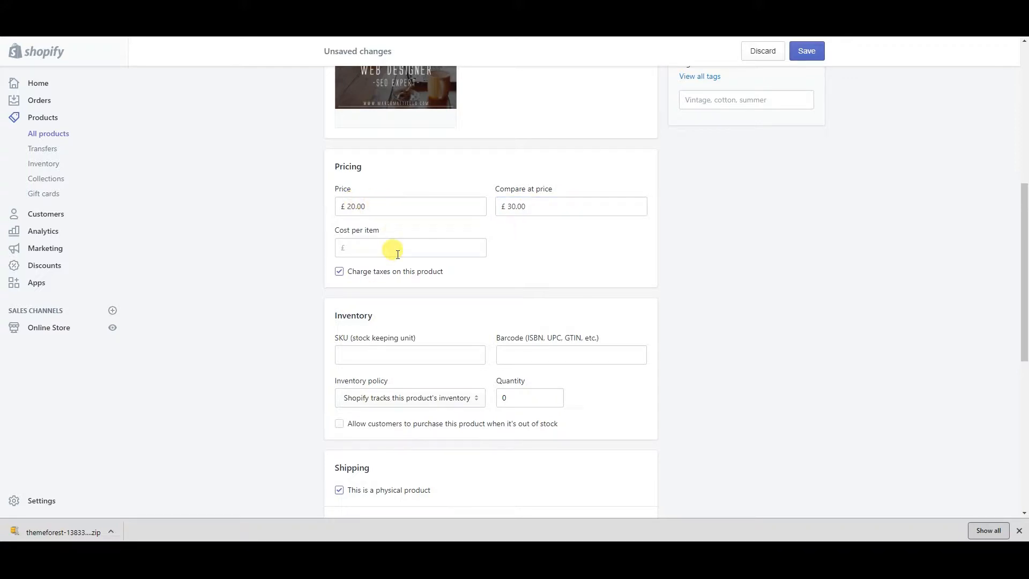
scroll(376, 343, "down", 1)
left_click(356, 300)
scroll(390, 388, "down", 2)
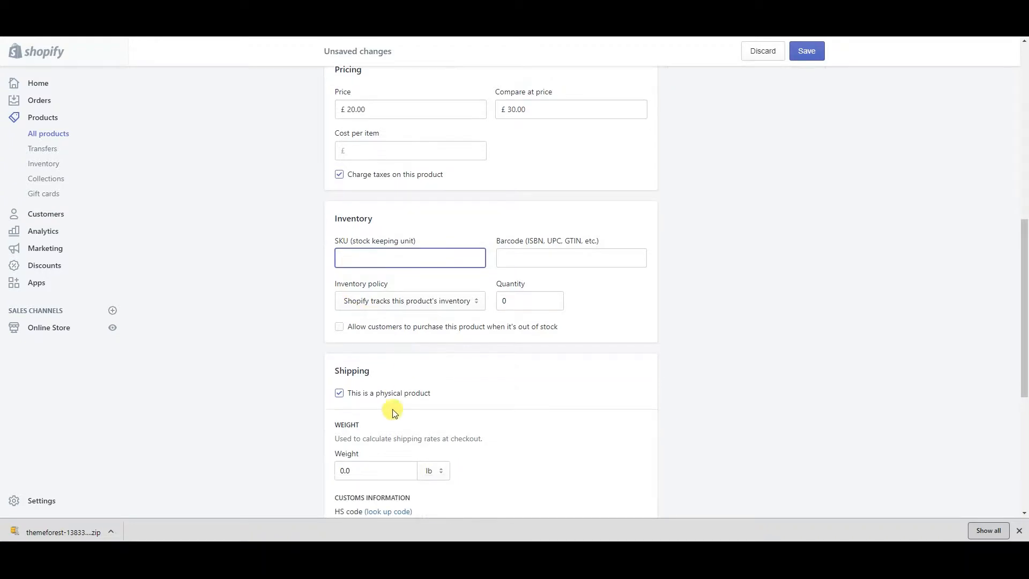
left_click(340, 263)
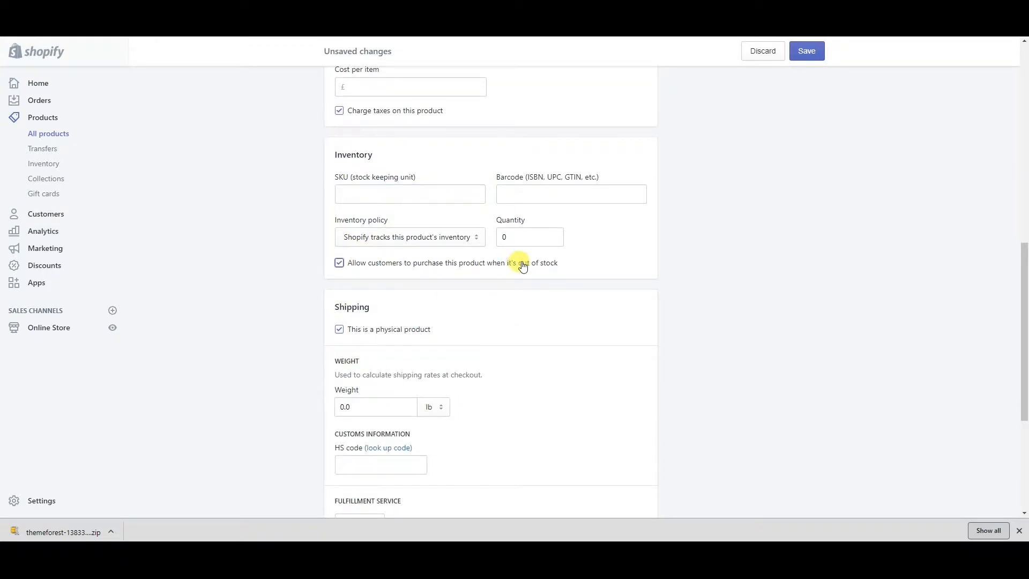
left_click_drag(579, 260, 354, 266)
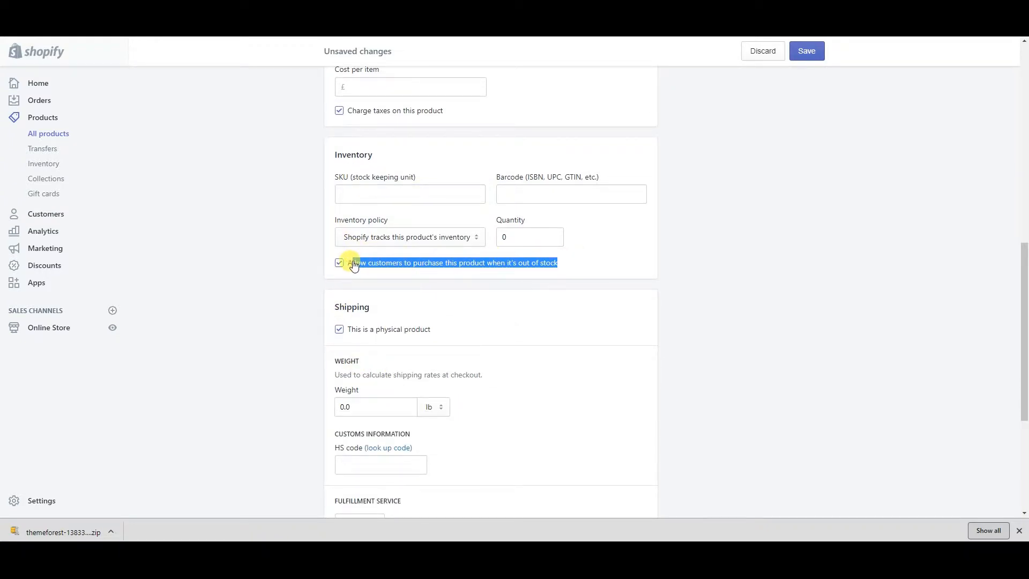
left_click(347, 271)
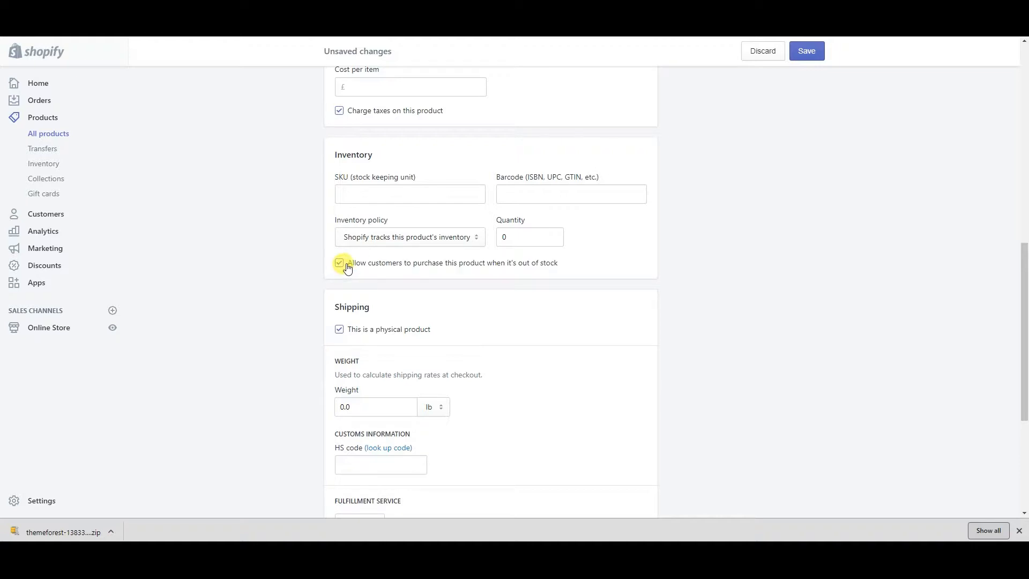
triple_click(348, 268)
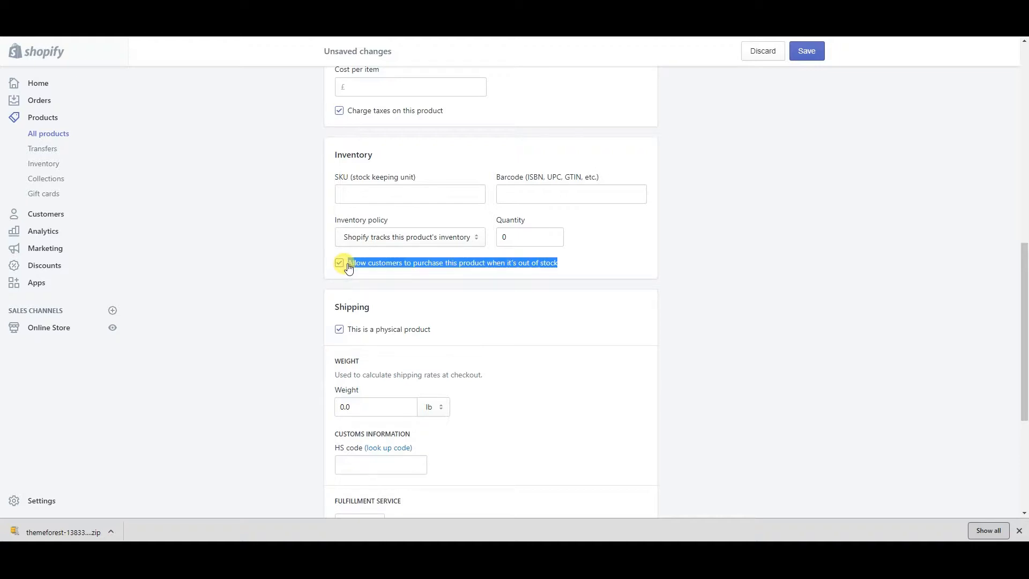
left_click(527, 240)
type("5")
left_click(584, 339)
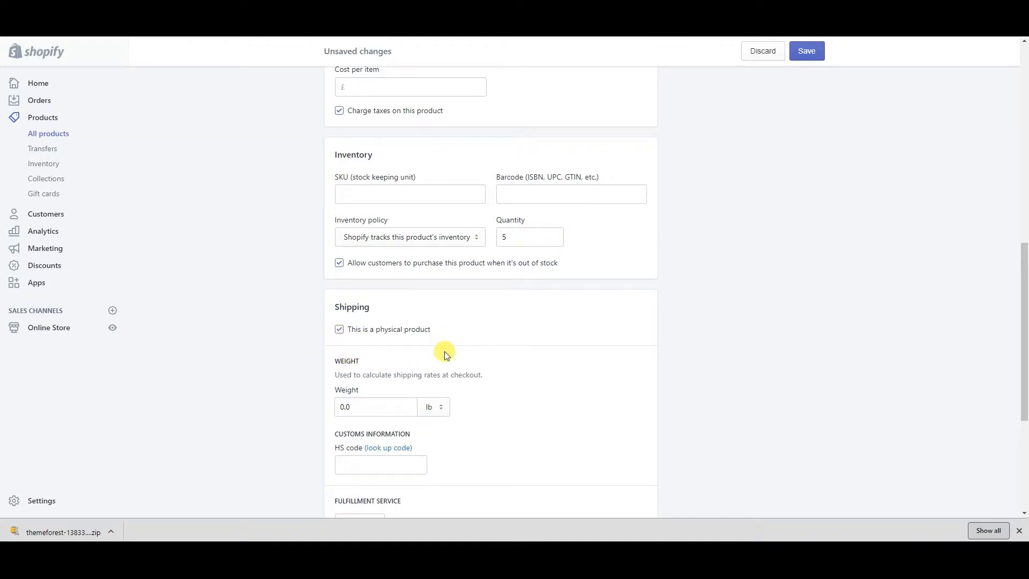
scroll(360, 192, "down", 3)
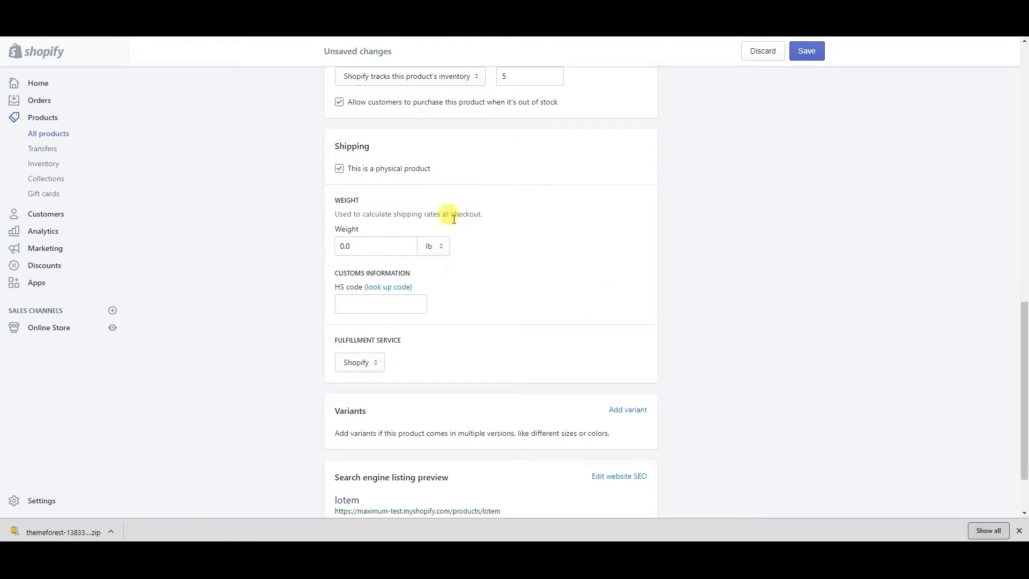
left_click(368, 361)
left_click(368, 362)
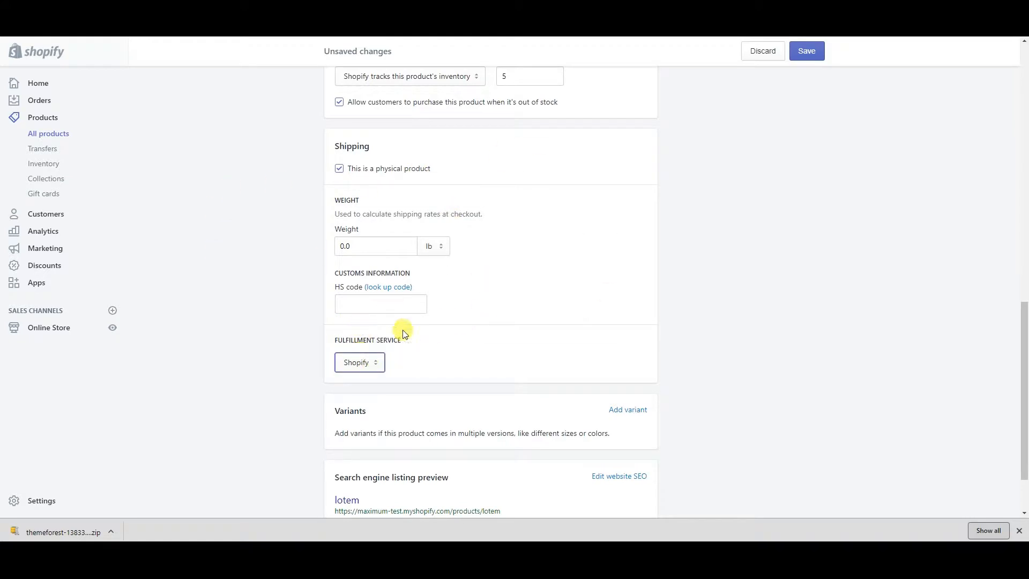
scroll(392, 362, "down", 2)
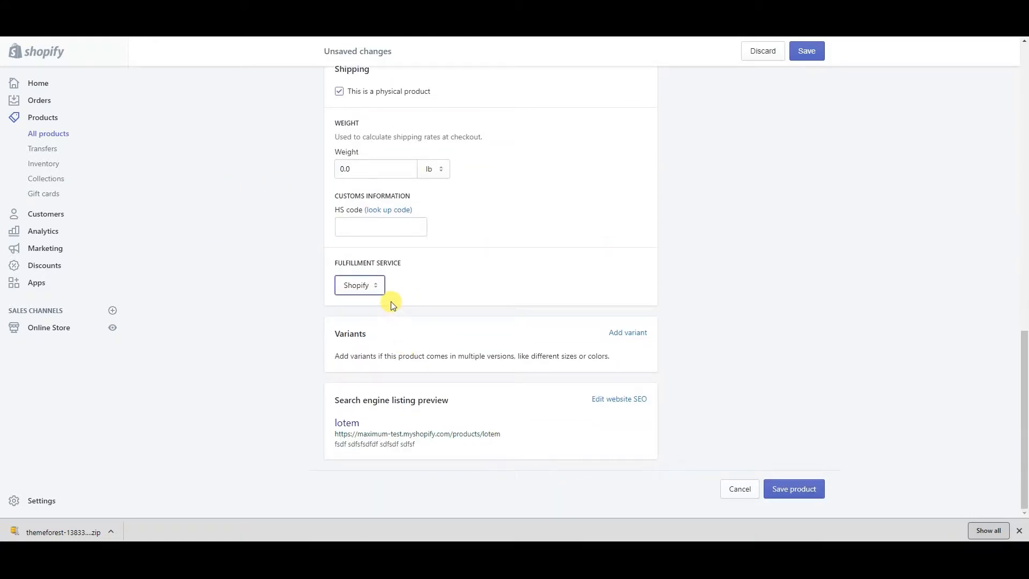
Add a Color variant option with values Brown and Blue
left_click(621, 332)
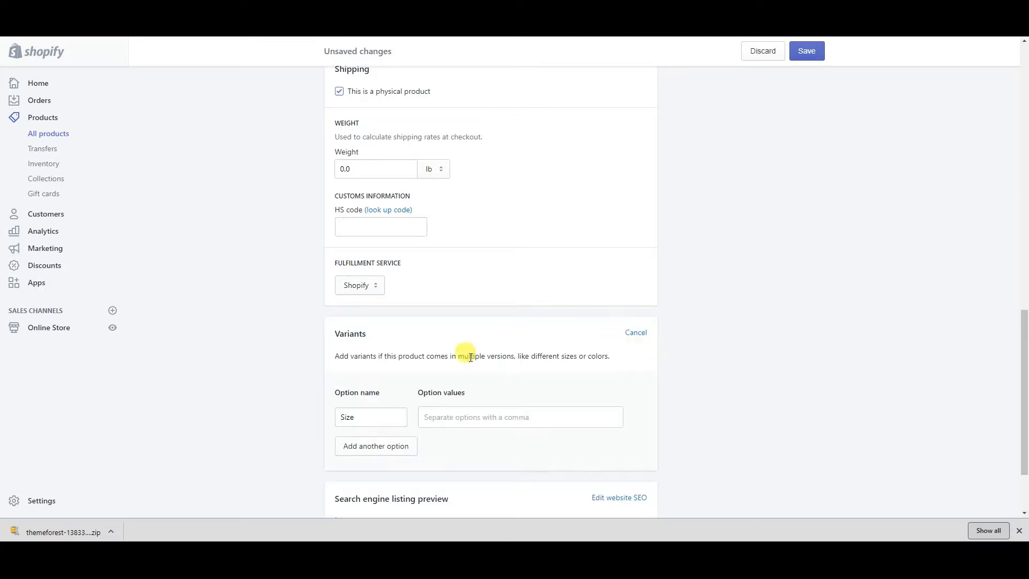
scroll(482, 337, "up", 1)
scroll(402, 322, "up", 8)
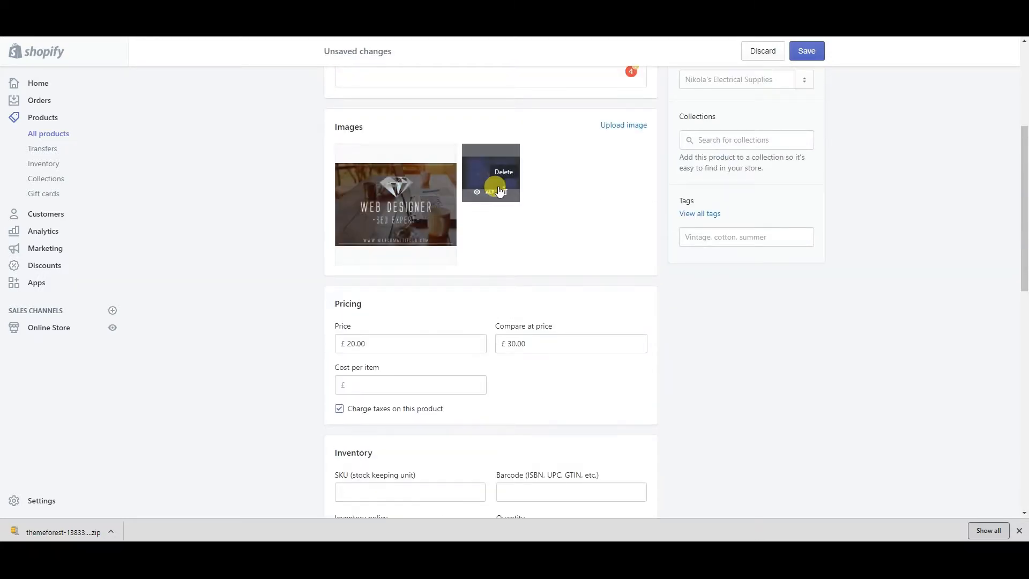
scroll(424, 294, "down", 4)
scroll(423, 293, "down", 7)
double_click(370, 363)
type("C")
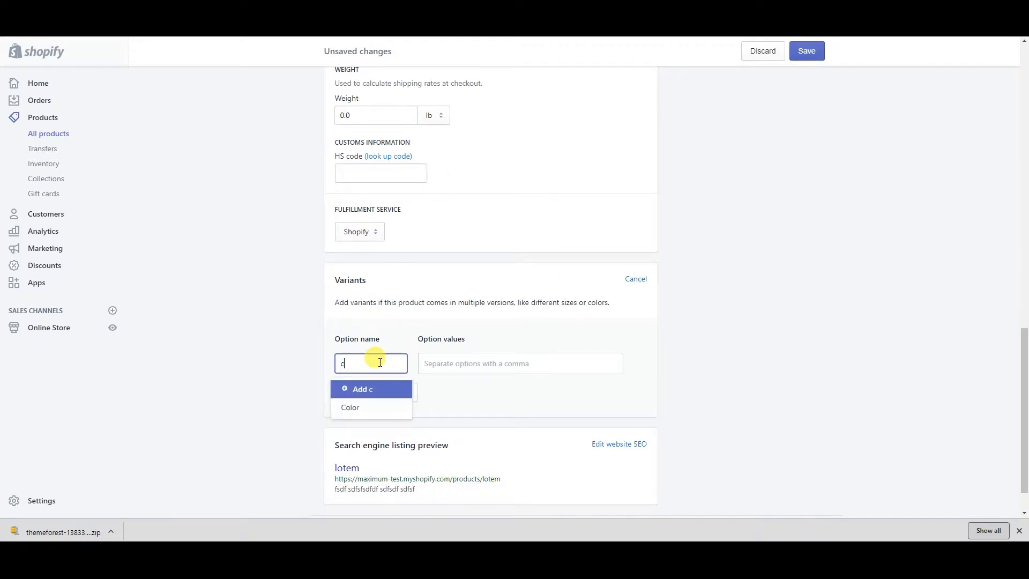
left_click(348, 407)
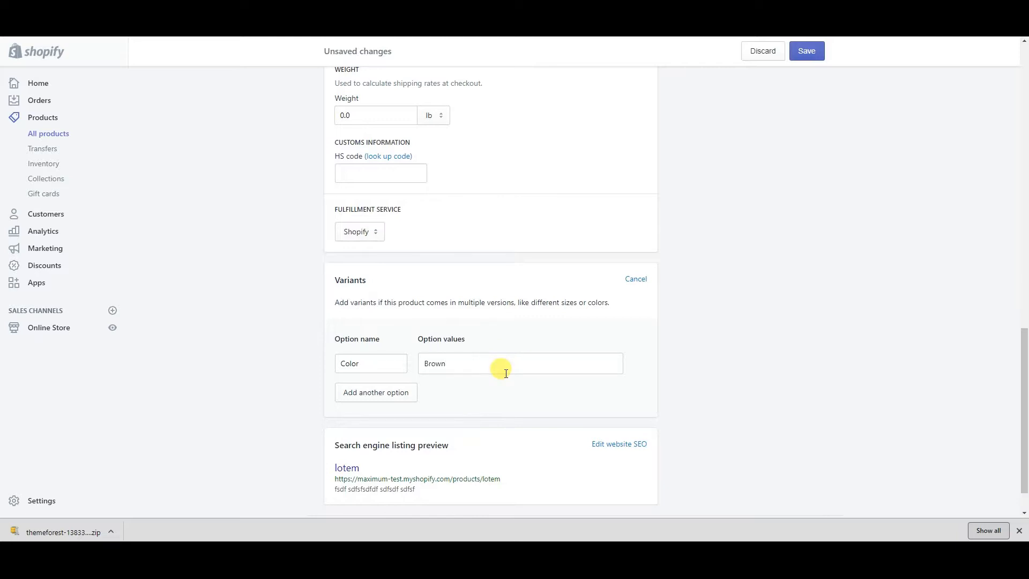
key("Return")
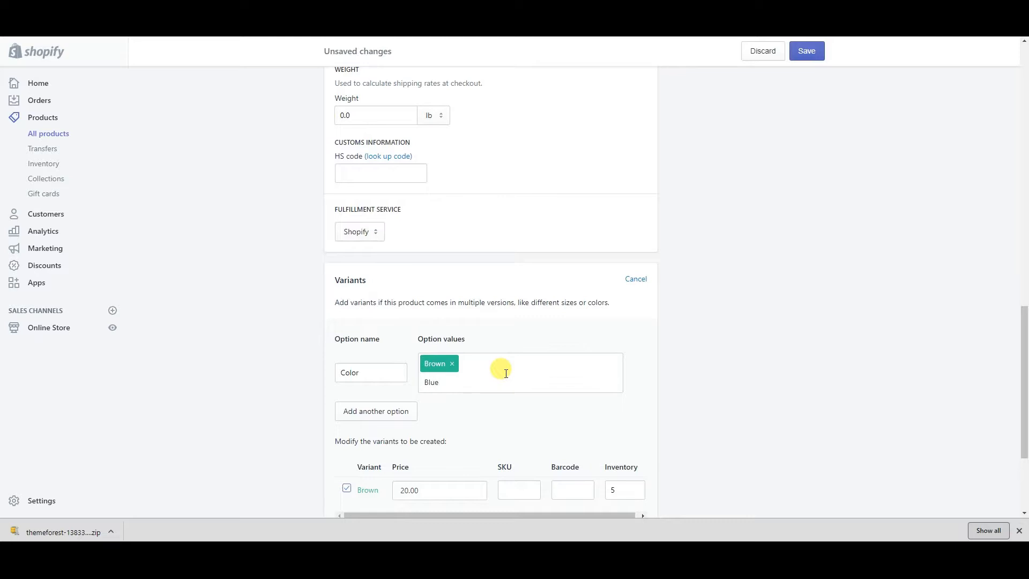
type("Blue")
key("Return")
Set the Blue variant's inventory quantity to 5
scroll(515, 322, "up", 11)
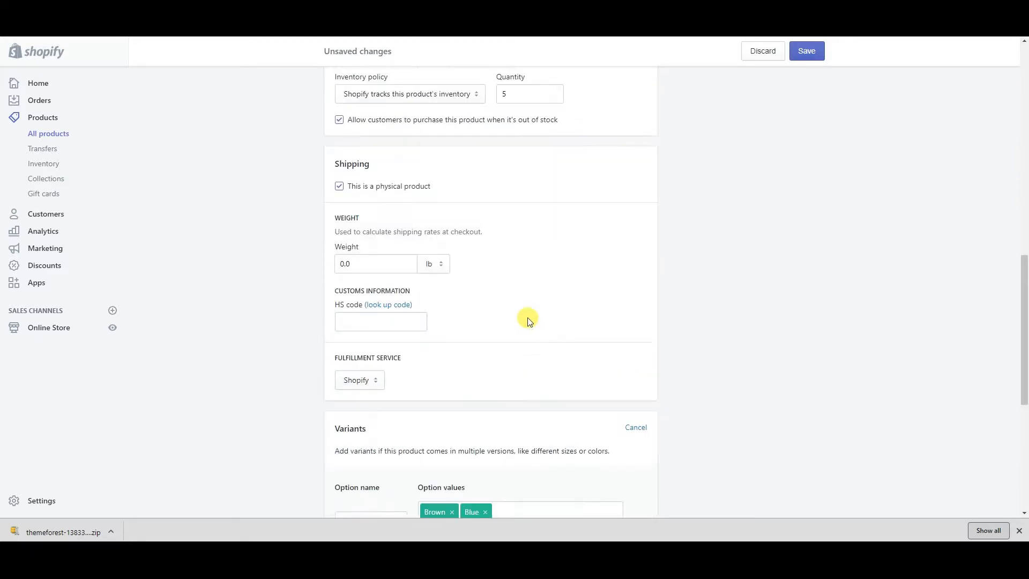
scroll(496, 239, "down", 10)
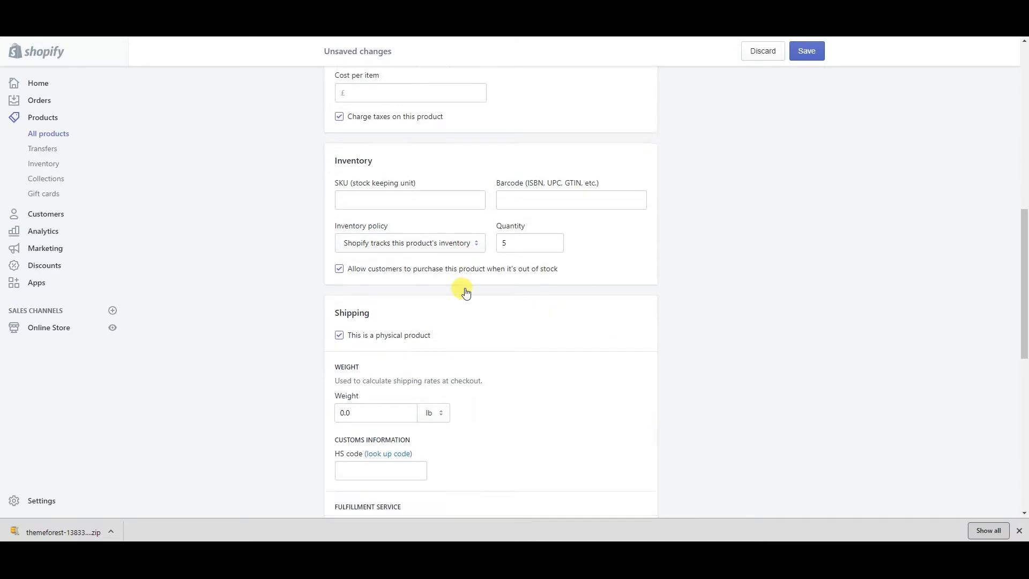
scroll(437, 368, "down", 1)
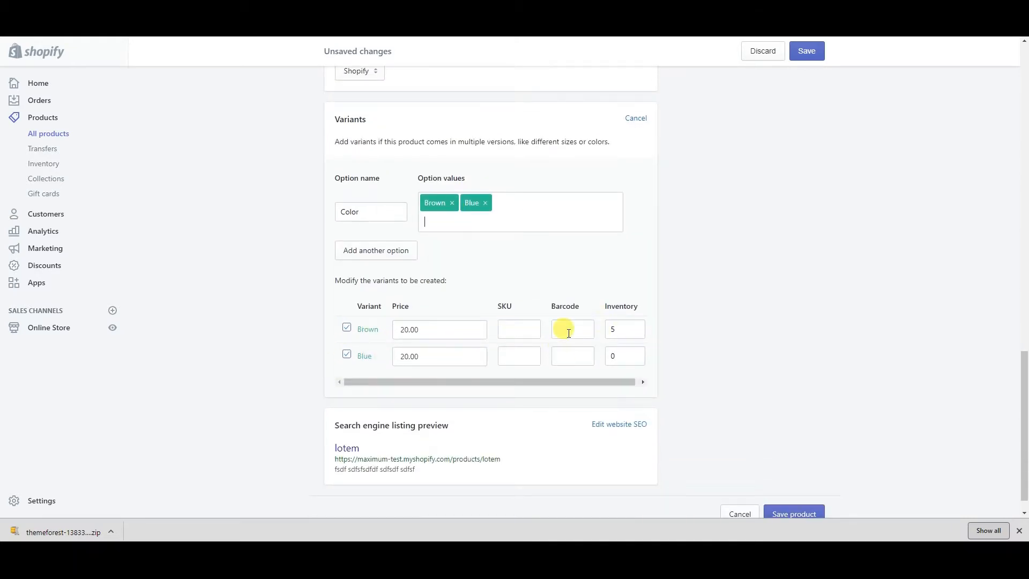
left_click(505, 328)
left_click(519, 354)
left_click(517, 327)
left_click(518, 353)
left_click(537, 327)
double_click(614, 357)
type("5")
left_click(702, 330)
Start a second variant option, then remove the empty option row
left_click(379, 257)
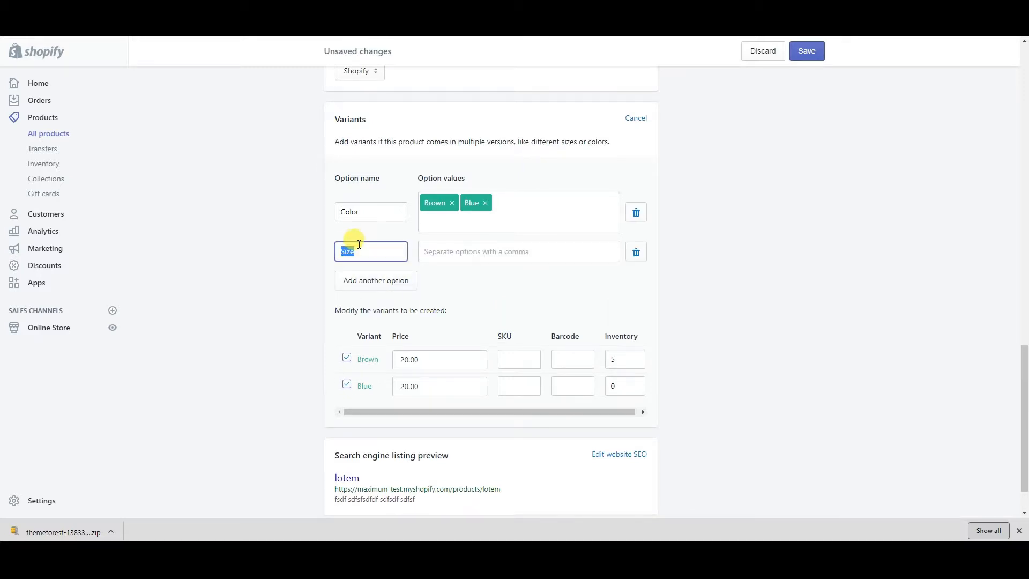
type("s")
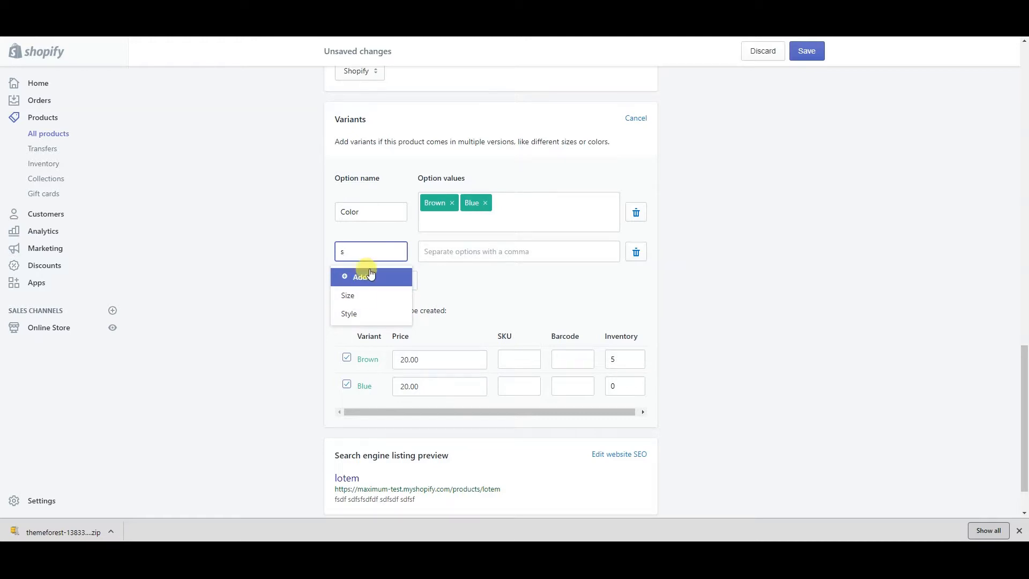
key("BackSpace")
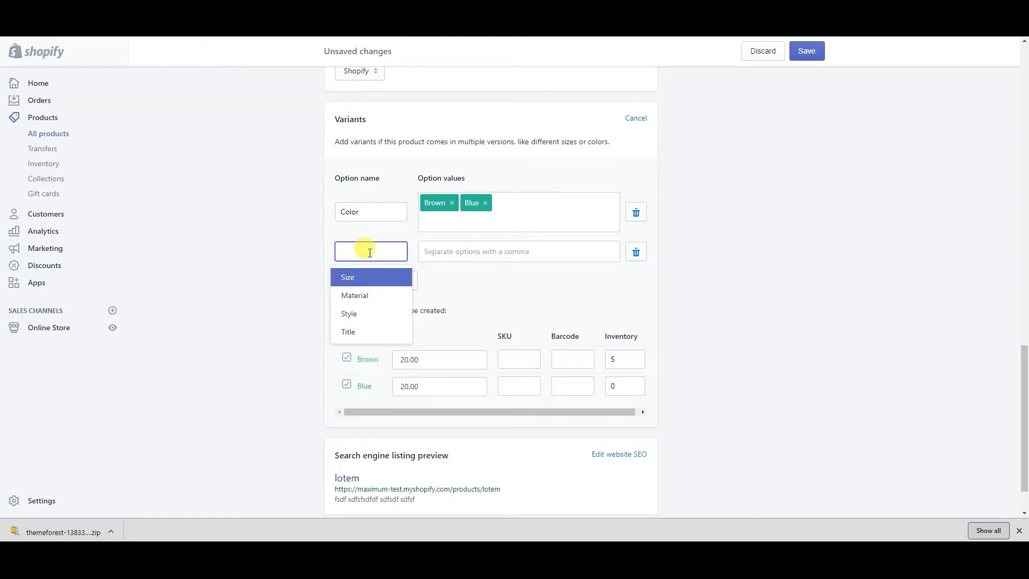
left_click(639, 258)
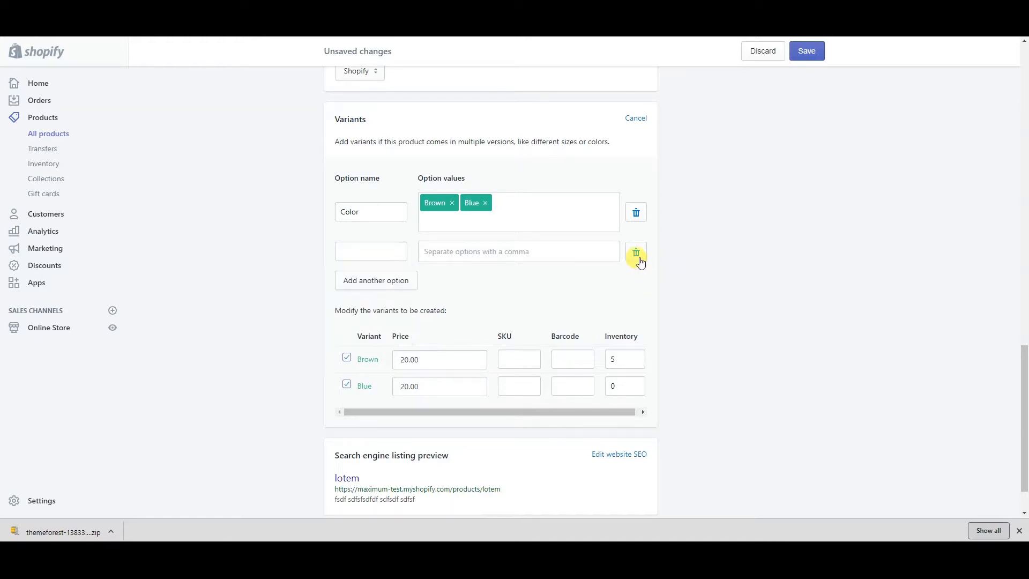
Save the new lotem product
scroll(449, 446, "down", 1)
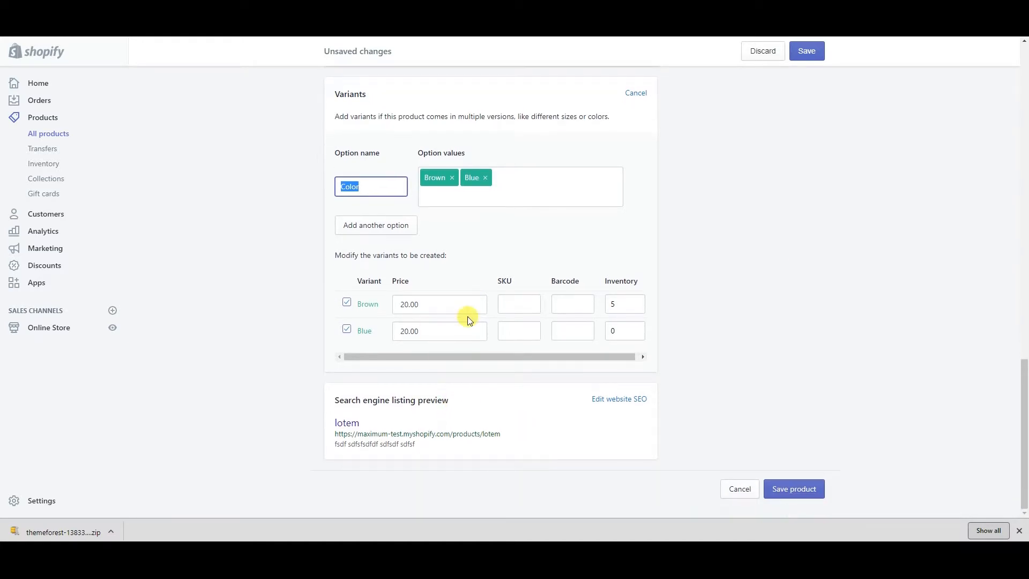
scroll(605, 369, "up", 20)
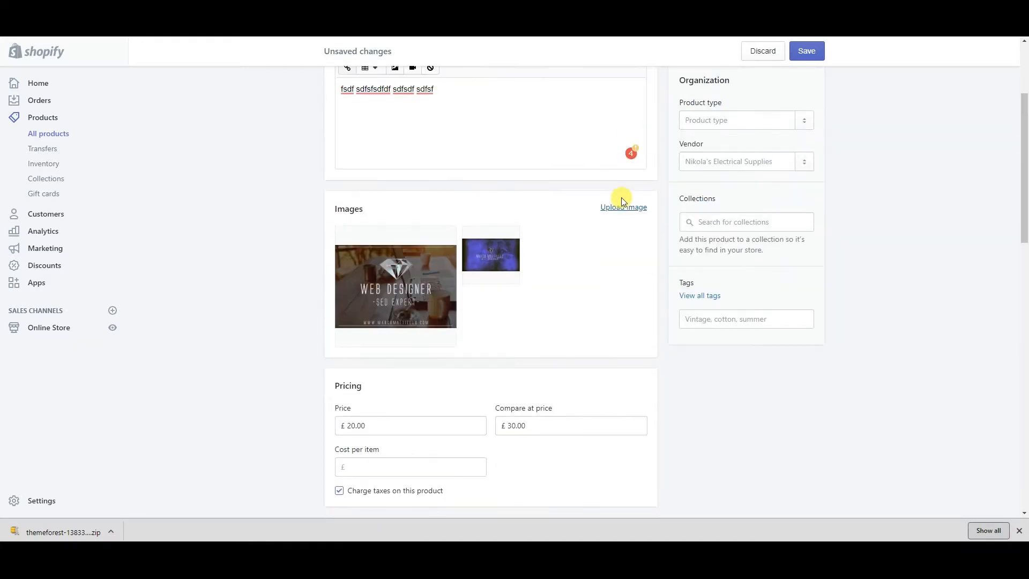
left_click(808, 52)
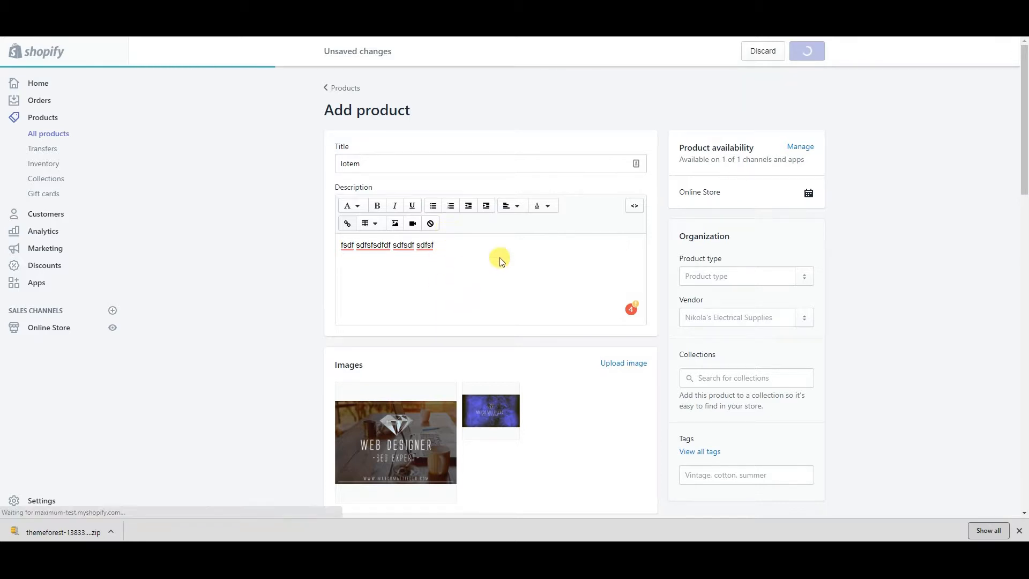
Assign the web-designer image to the Brown variant
scroll(321, 359, "down", 7)
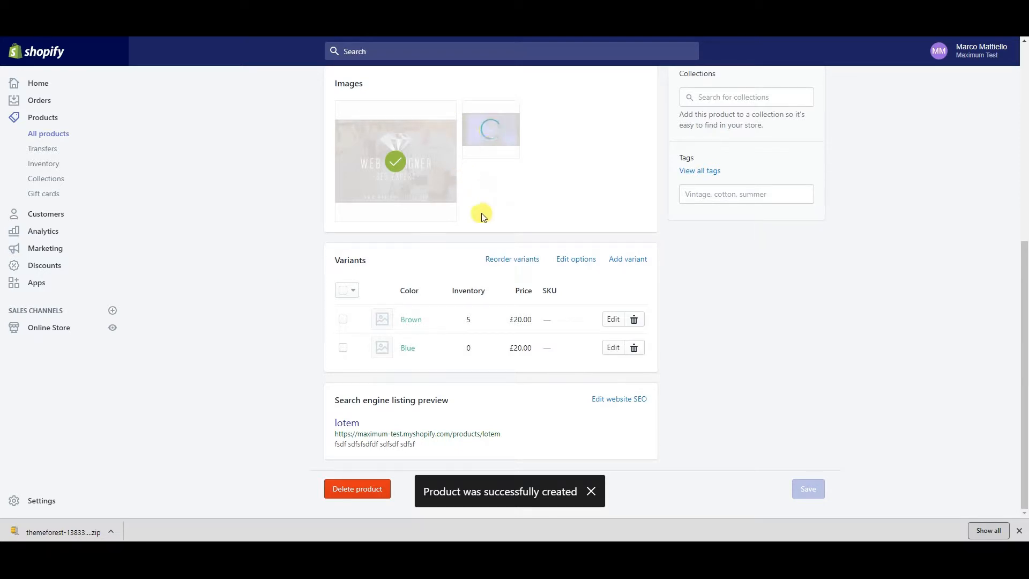
scroll(478, 241, "up", 3)
scroll(413, 452, "down", 2)
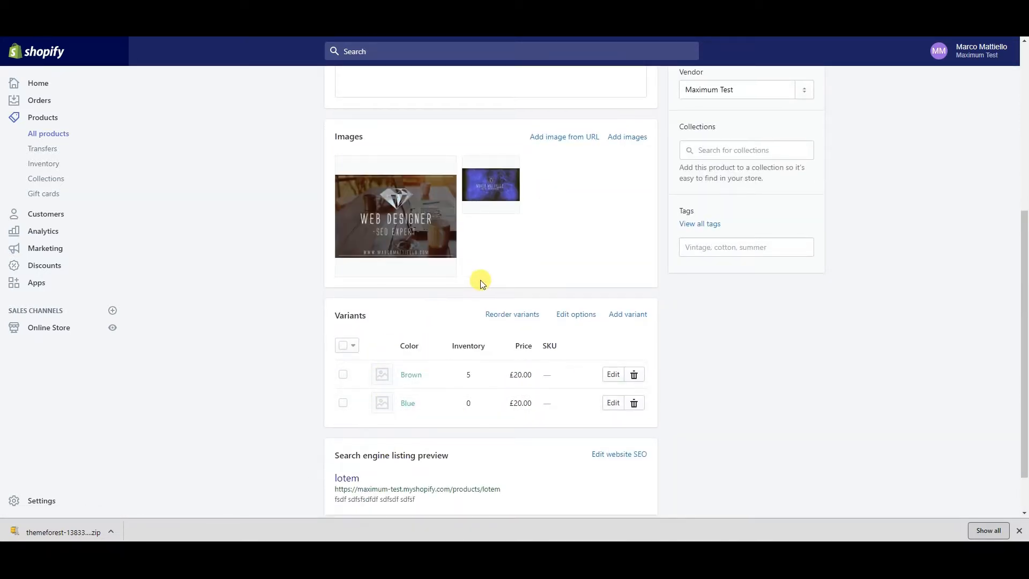
left_click(384, 376)
left_click(382, 158)
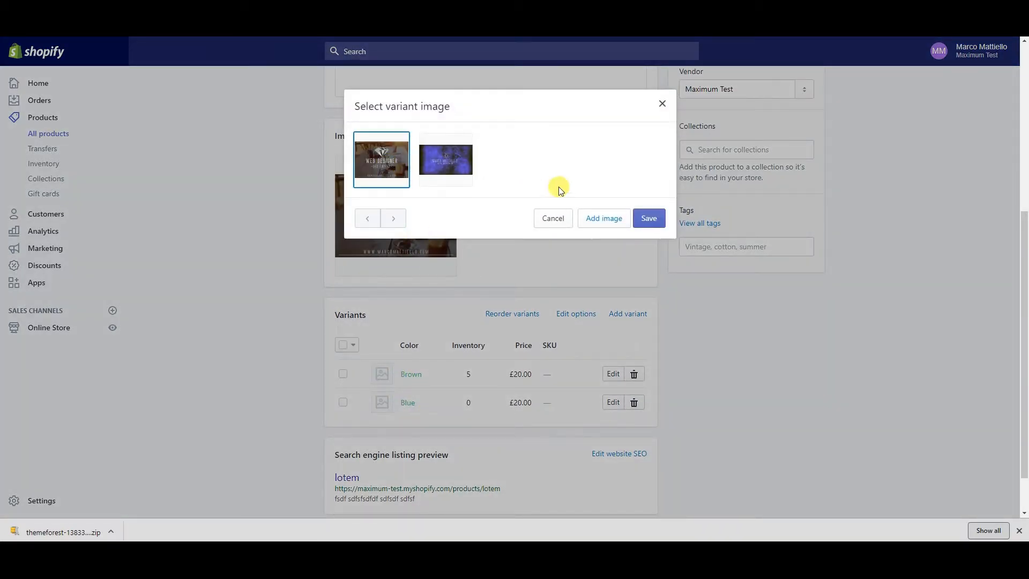
left_click(641, 218)
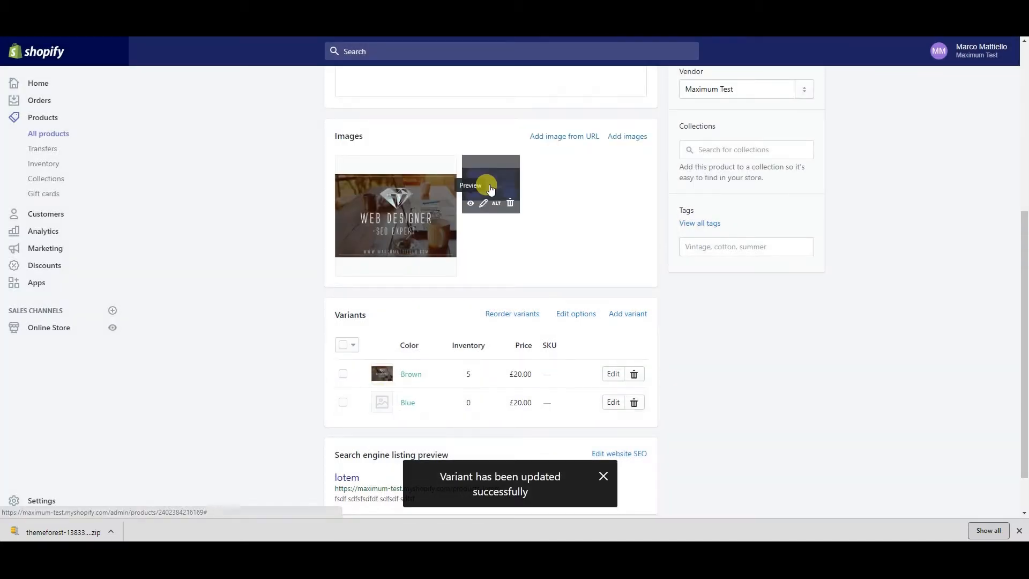
Assign the blue image to the Blue variant
left_click(384, 402)
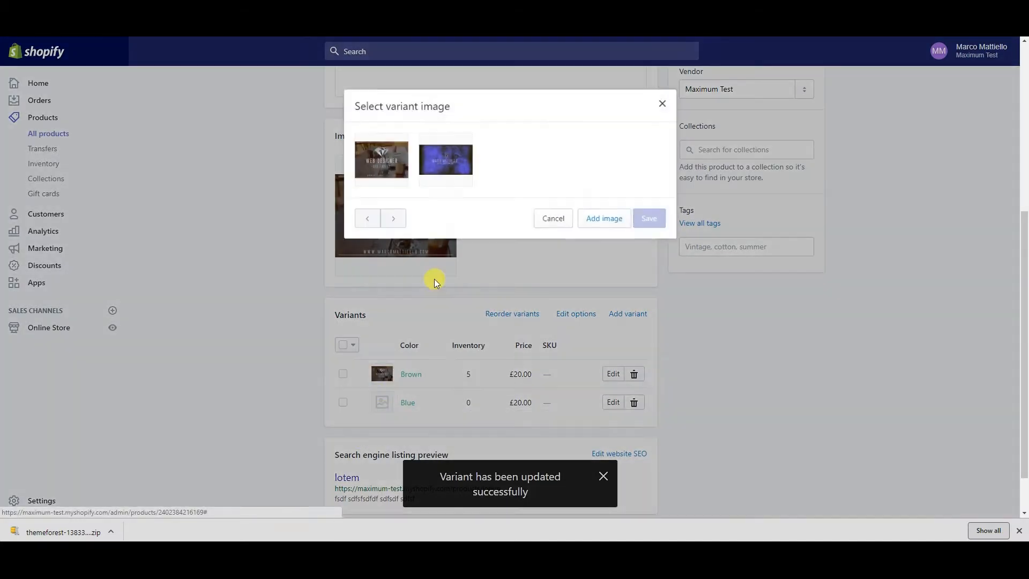
left_click(444, 155)
left_click(649, 217)
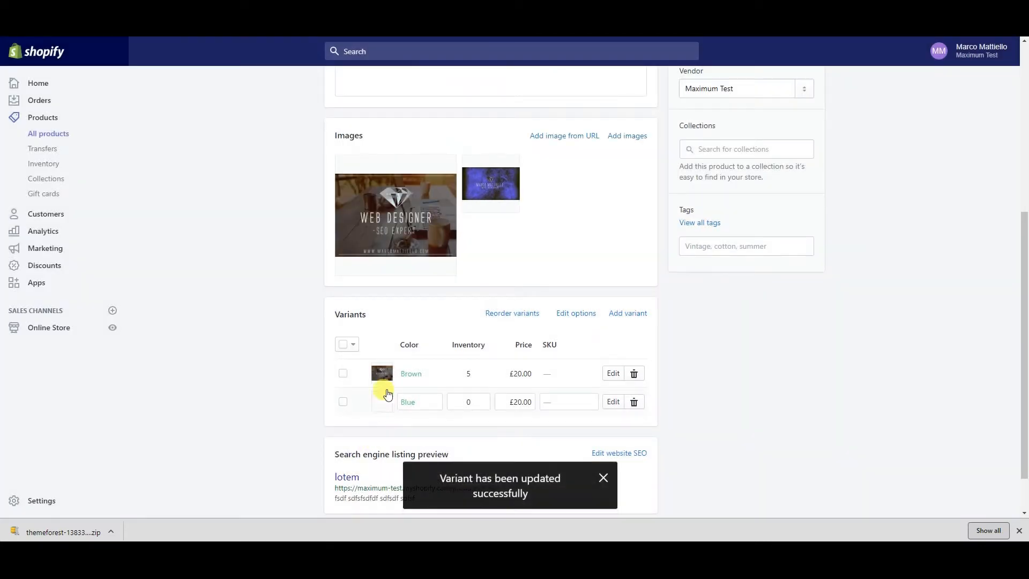
scroll(518, 370, "down", 1)
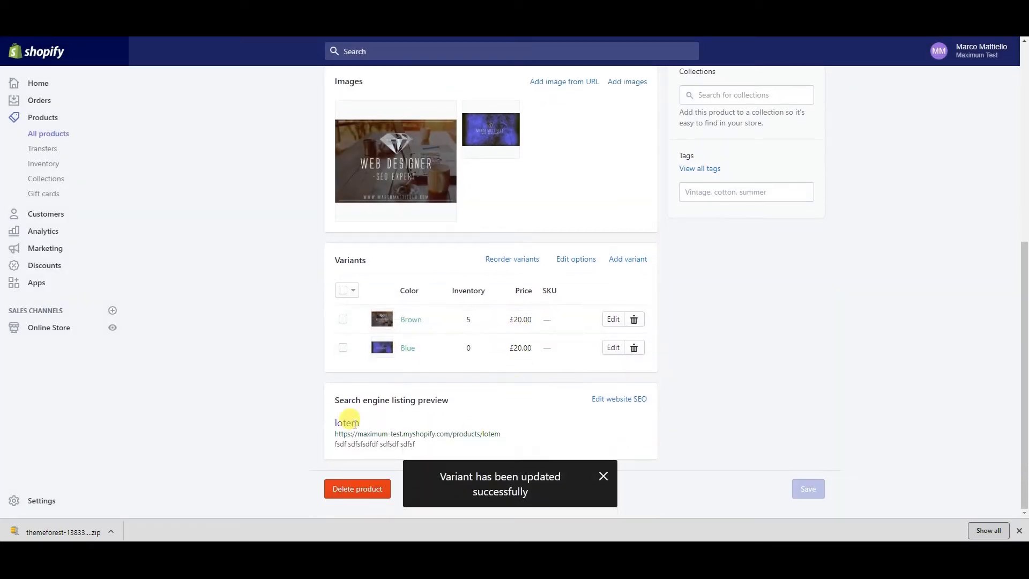
scroll(510, 285, "up", 3)
scroll(568, 213, "down", 2)
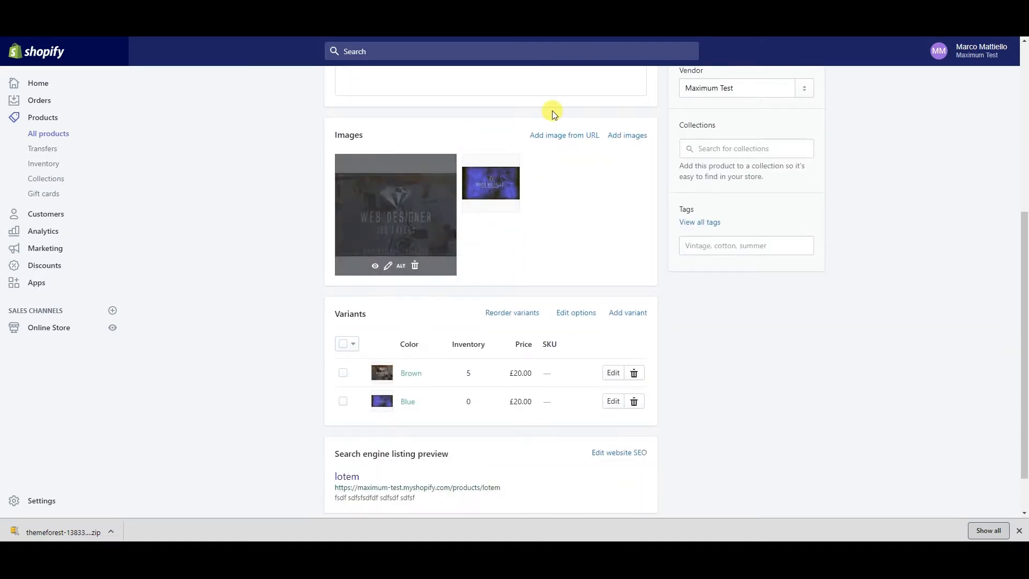
scroll(552, 108, "up", 4)
scroll(675, 231, "up", 2)
scroll(692, 230, "down", 2)
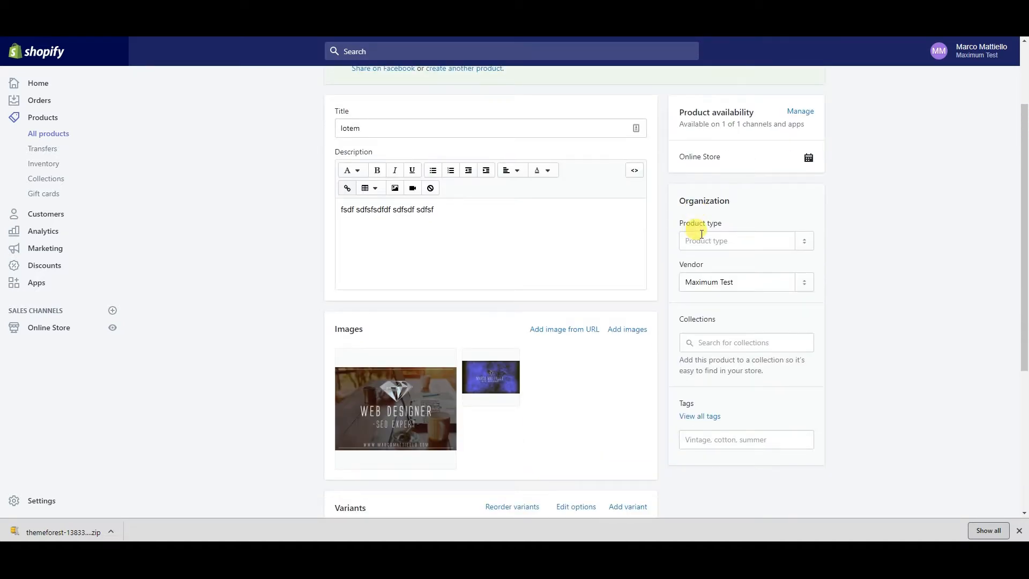
Browse the Organization fields, then change the lotem product's vendor to Maximum Test
left_click(746, 282)
left_click(732, 343)
left_click(884, 413)
left_click(705, 439)
left_click(884, 374)
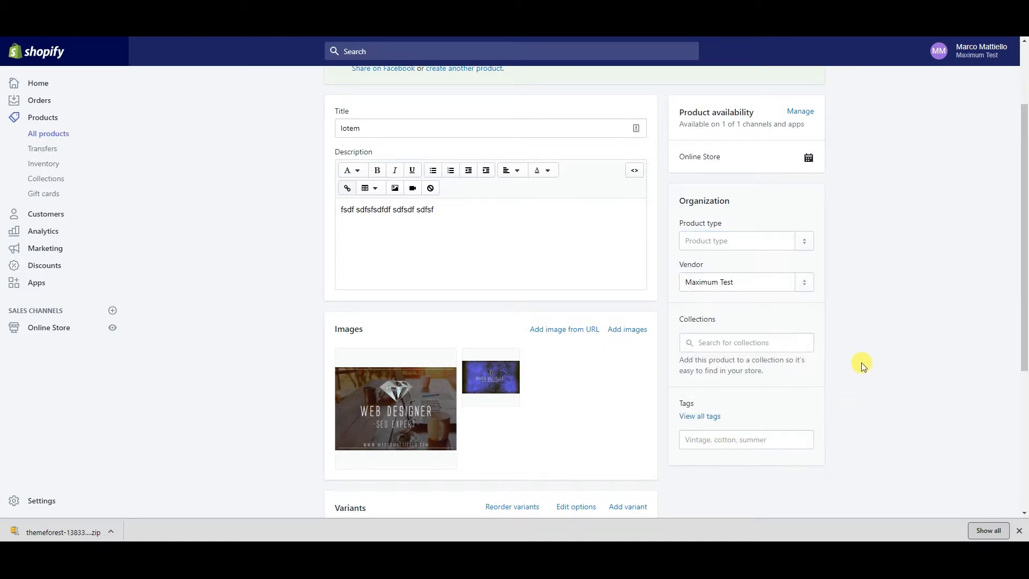
left_click(806, 244)
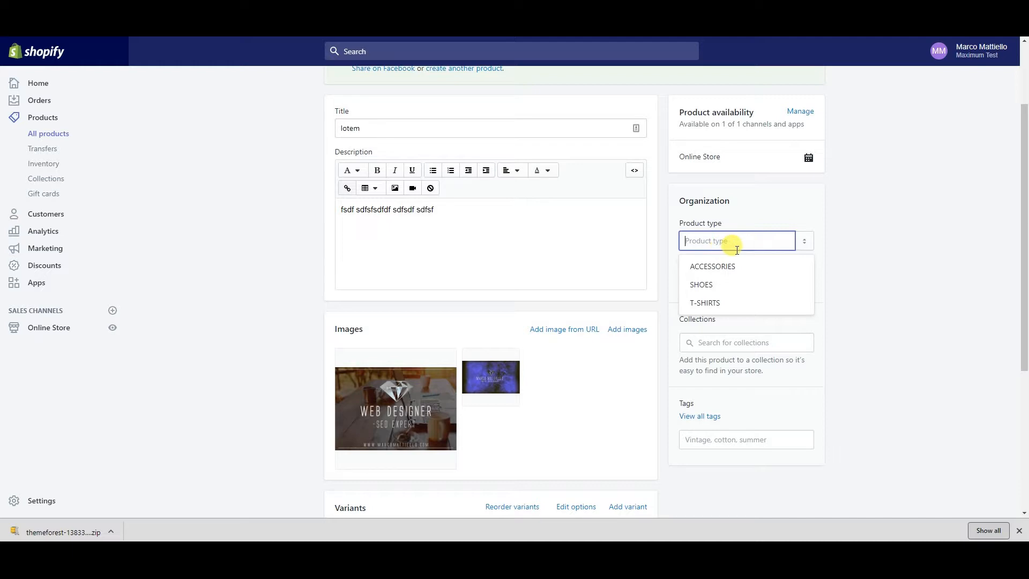
left_click(771, 210)
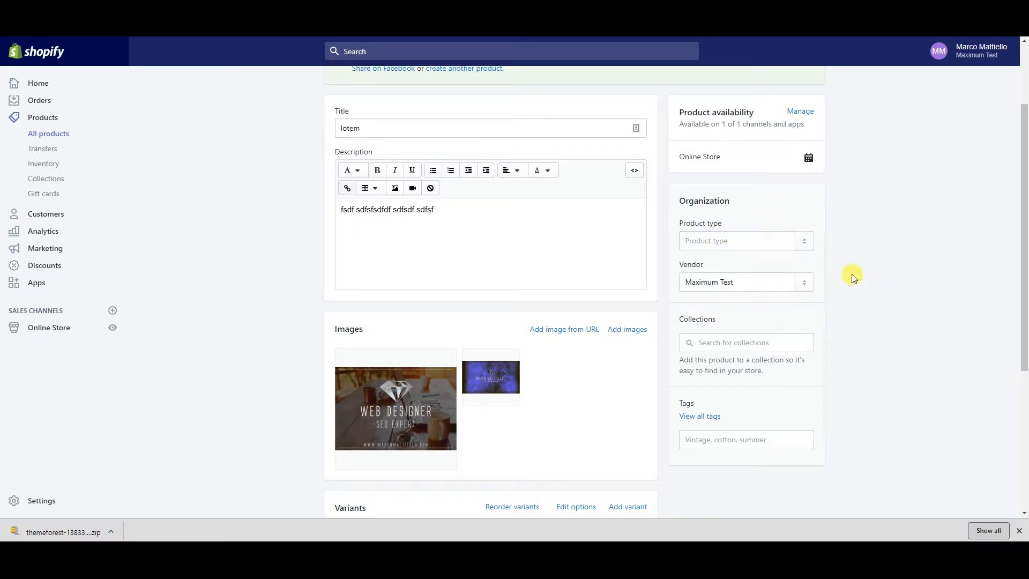
left_click(746, 275)
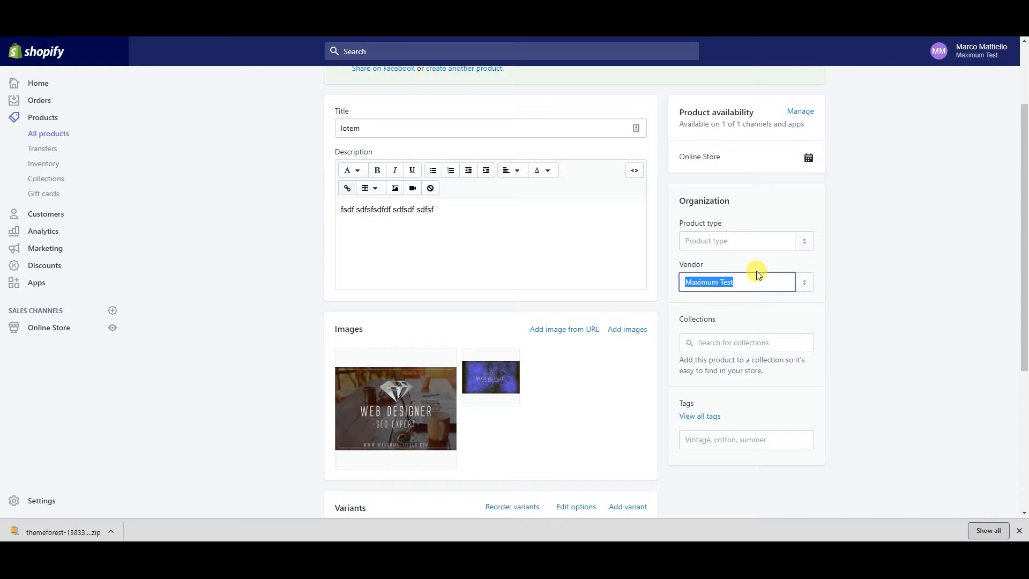
left_click(805, 283)
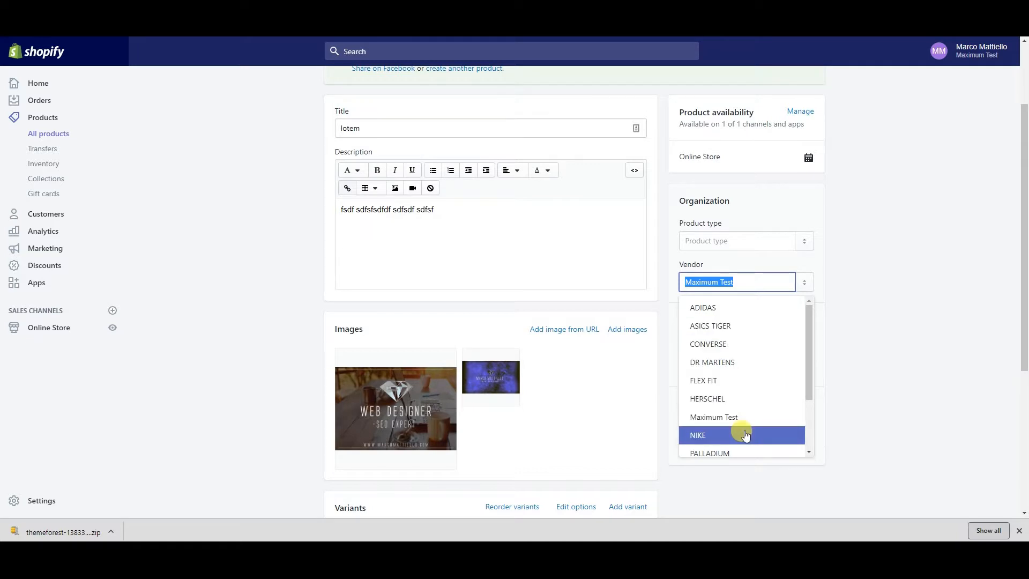
Check Home page in the Collections list so lotem joins that collection
left_click(911, 304)
scroll(749, 409, "down", 2)
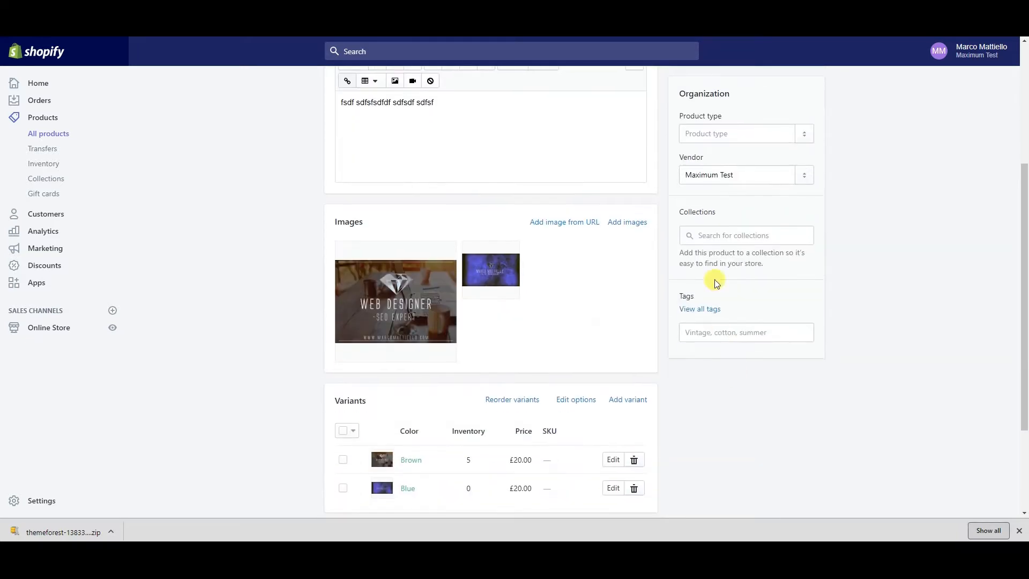
left_click(696, 235)
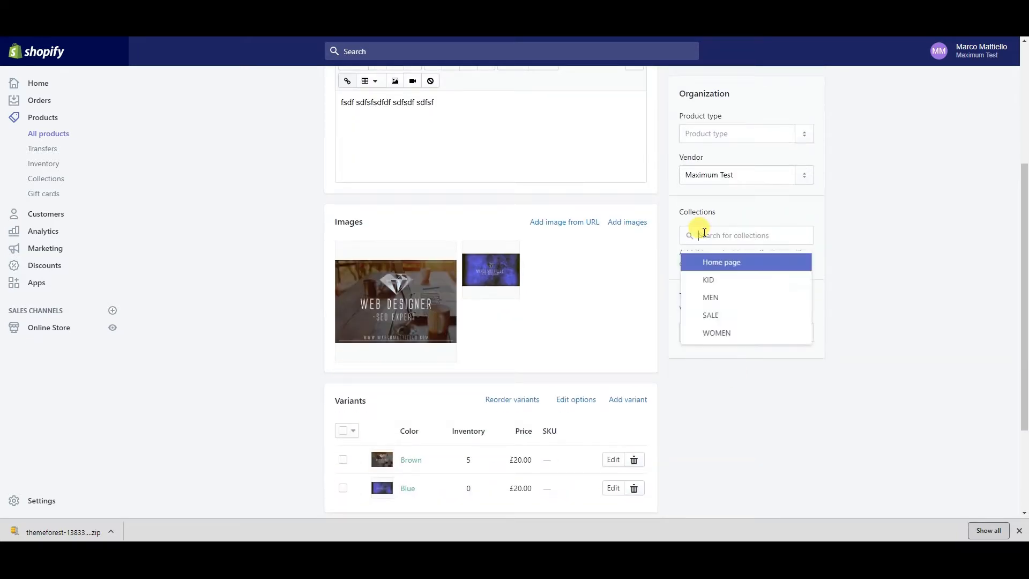
left_click(857, 237)
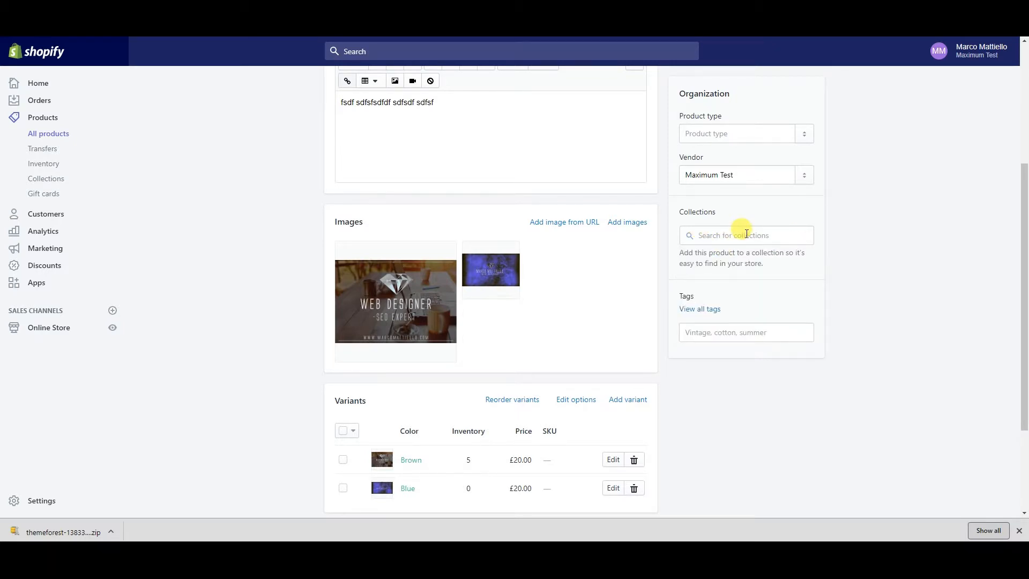
left_click(747, 237)
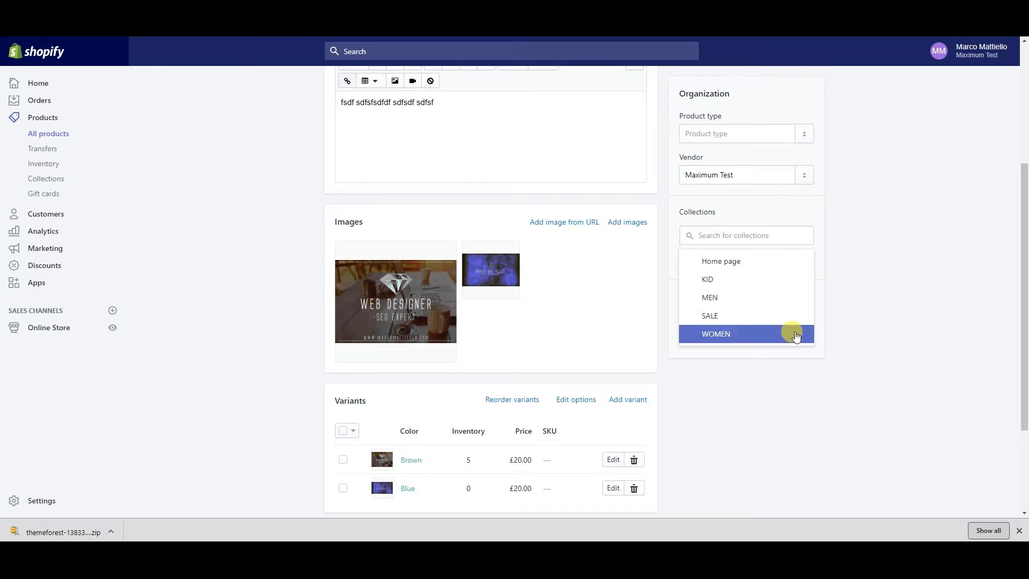
left_click(733, 261)
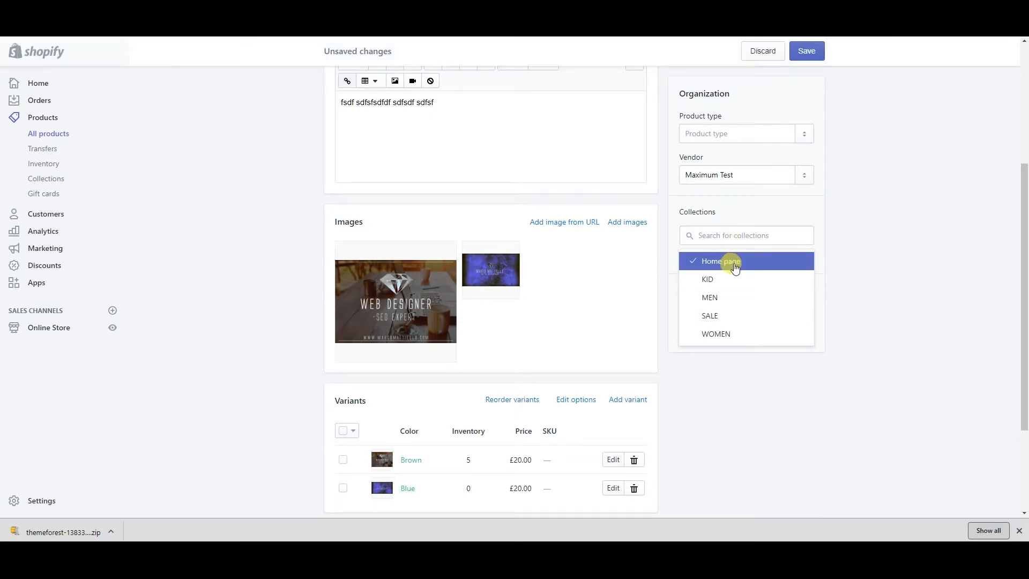
left_click(884, 226)
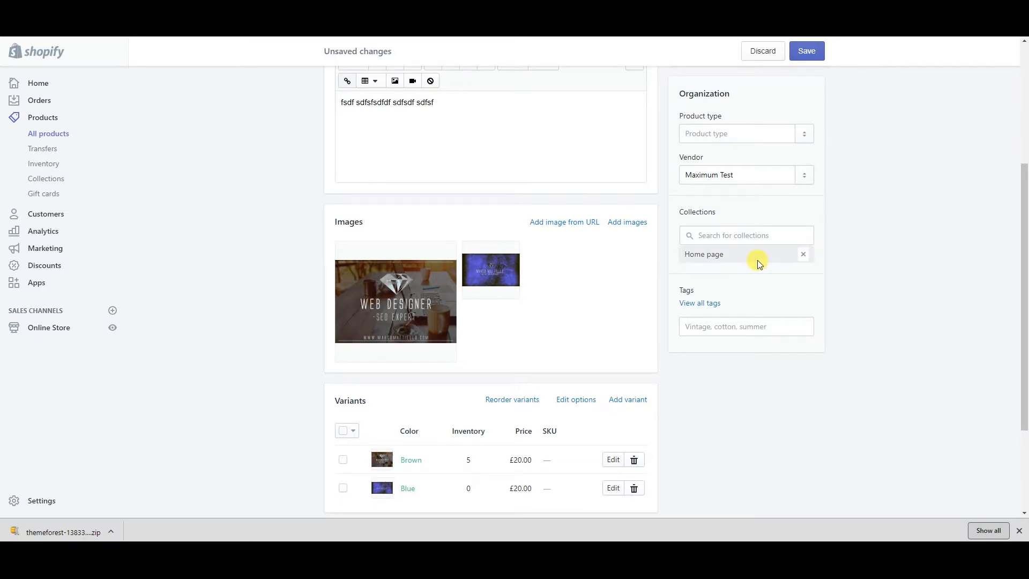
left_click(748, 238)
left_click(914, 255)
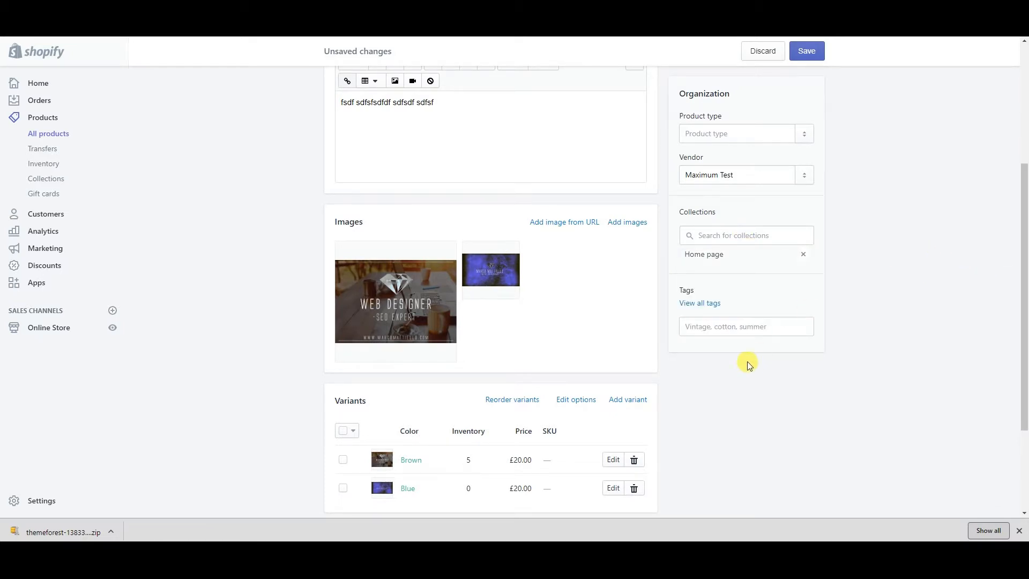
left_click(704, 326)
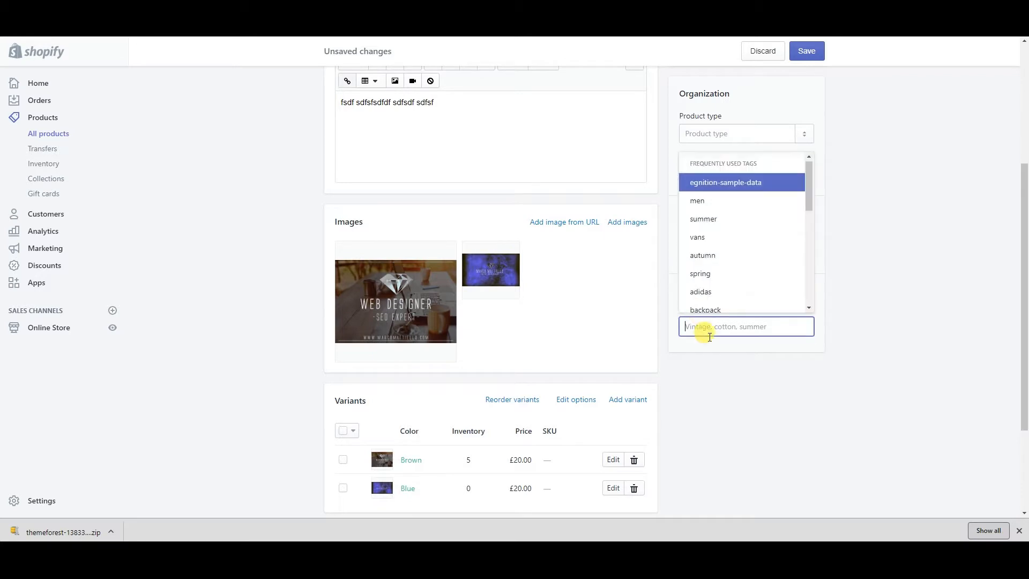
Add the new tag "I'm Cool" to lotem through the Tags field
left_click(889, 314)
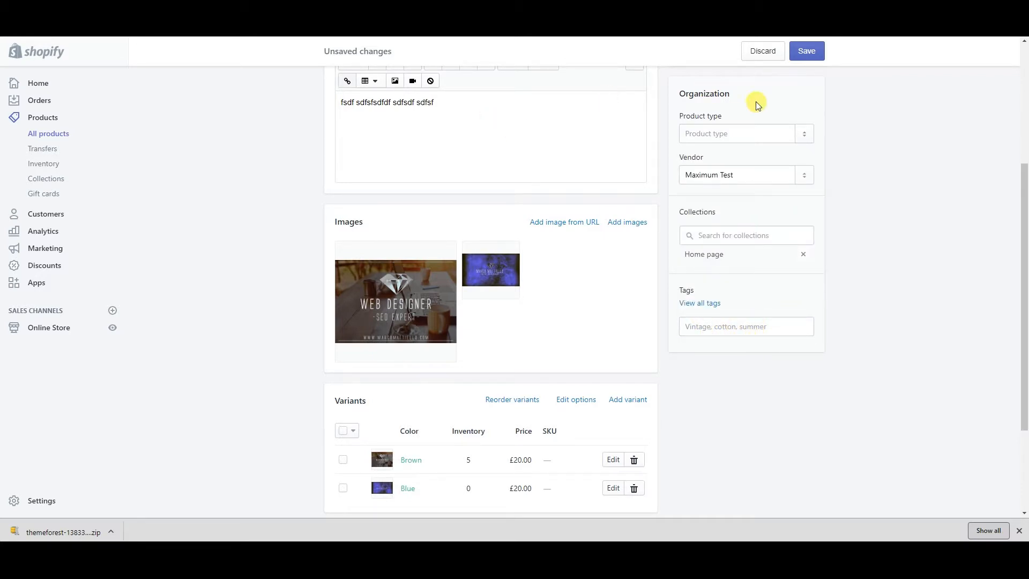
left_click(712, 324)
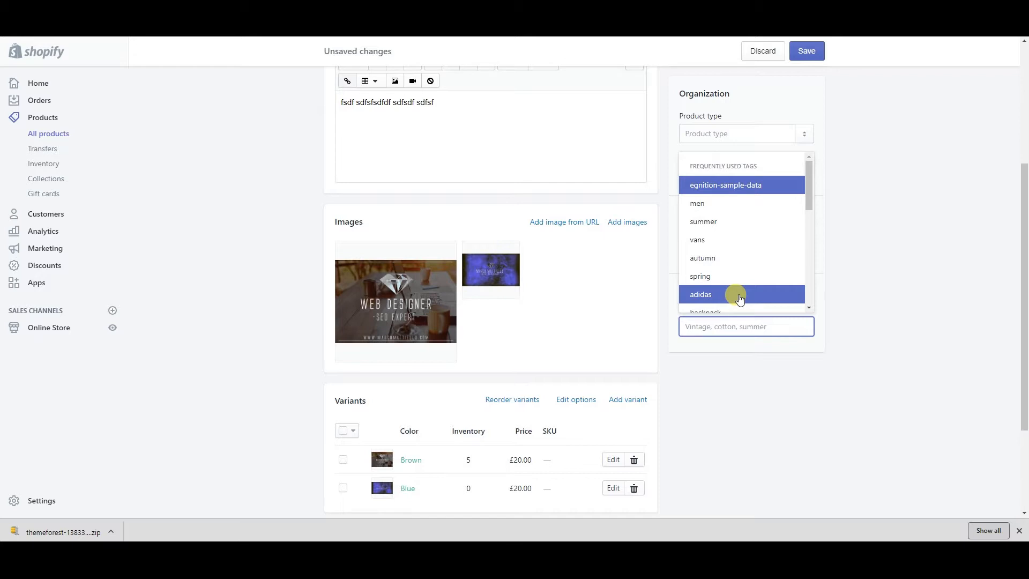
type("l")
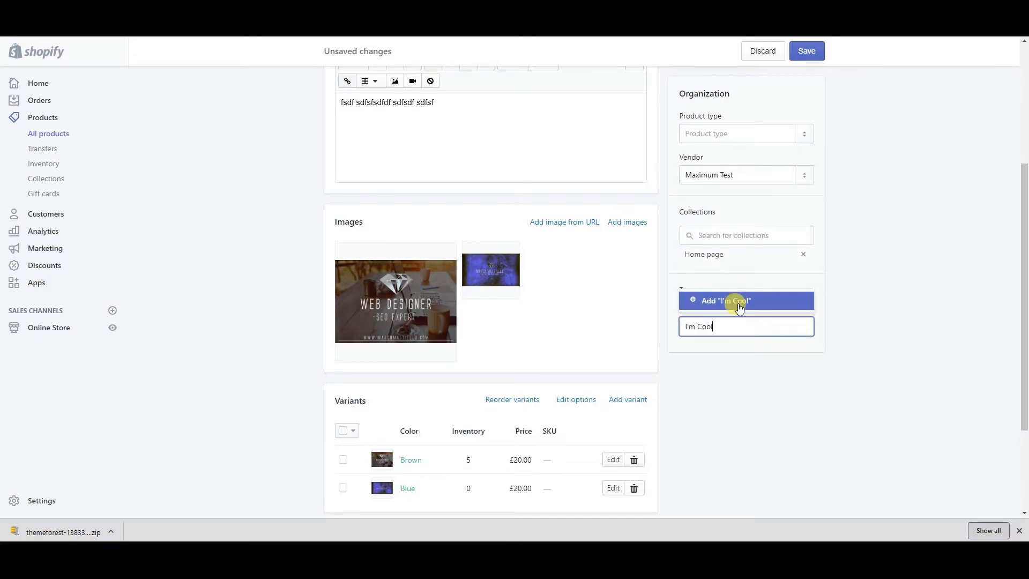
left_click(719, 301)
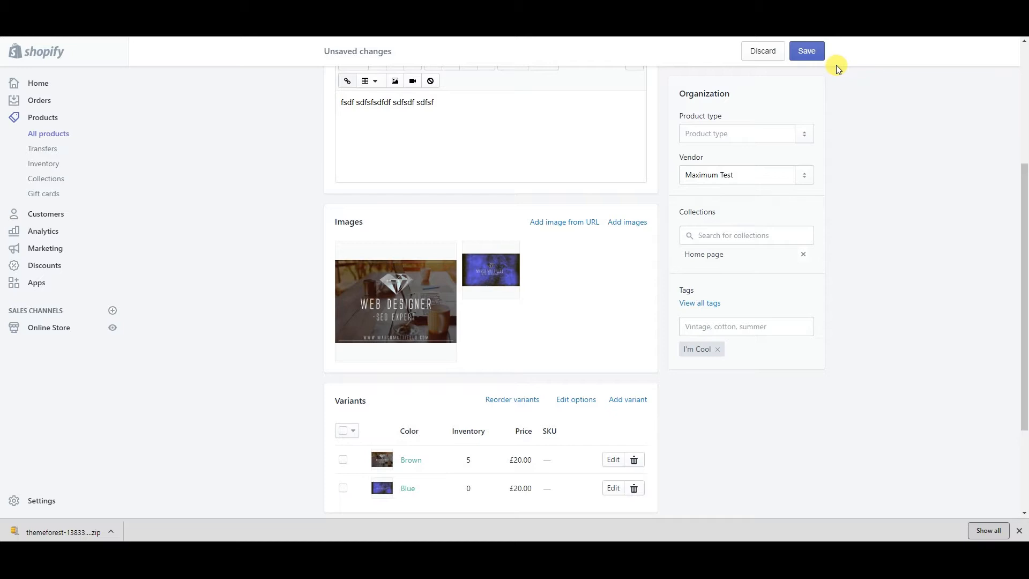
Save the lotem product and open its live storefront page in a new tab
left_click(808, 52)
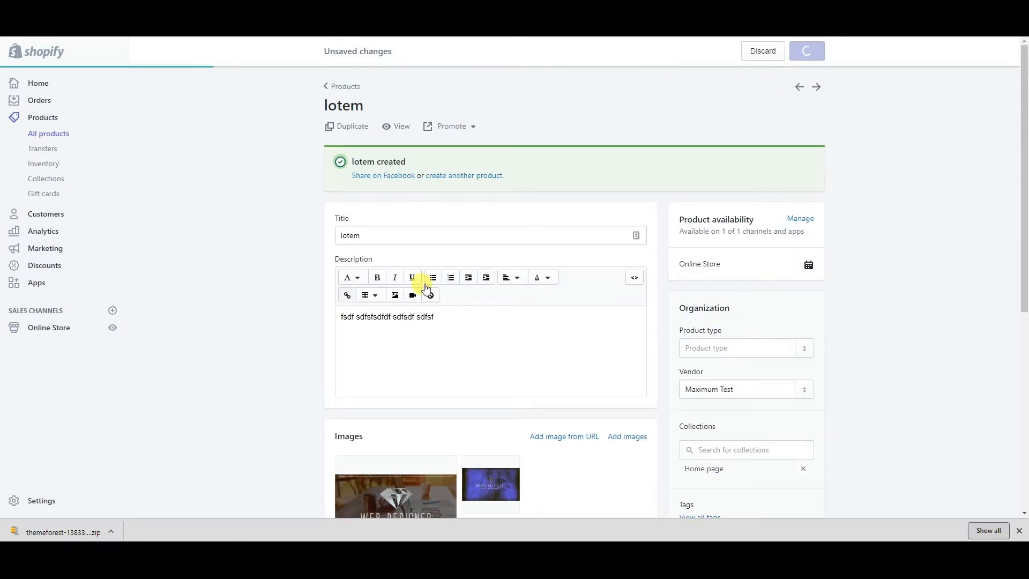
scroll(455, 418, "down", 3)
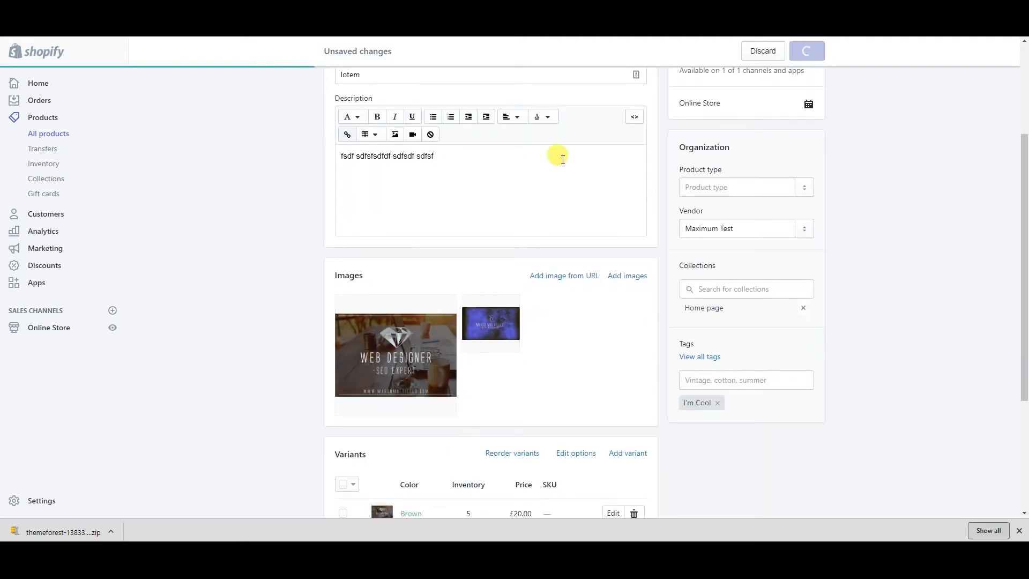
scroll(563, 202, "up", 3)
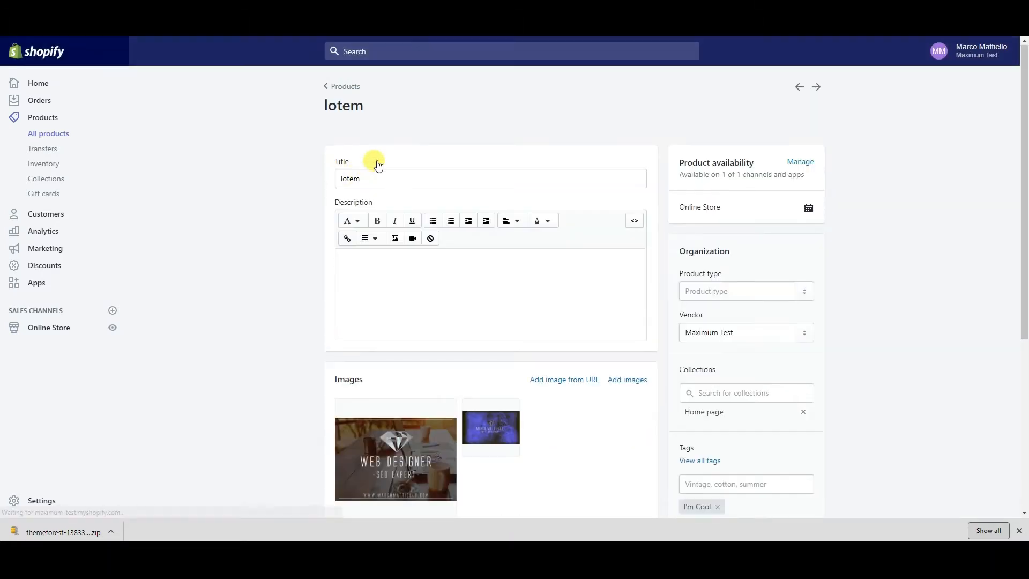
right_click(403, 94)
left_click(420, 98)
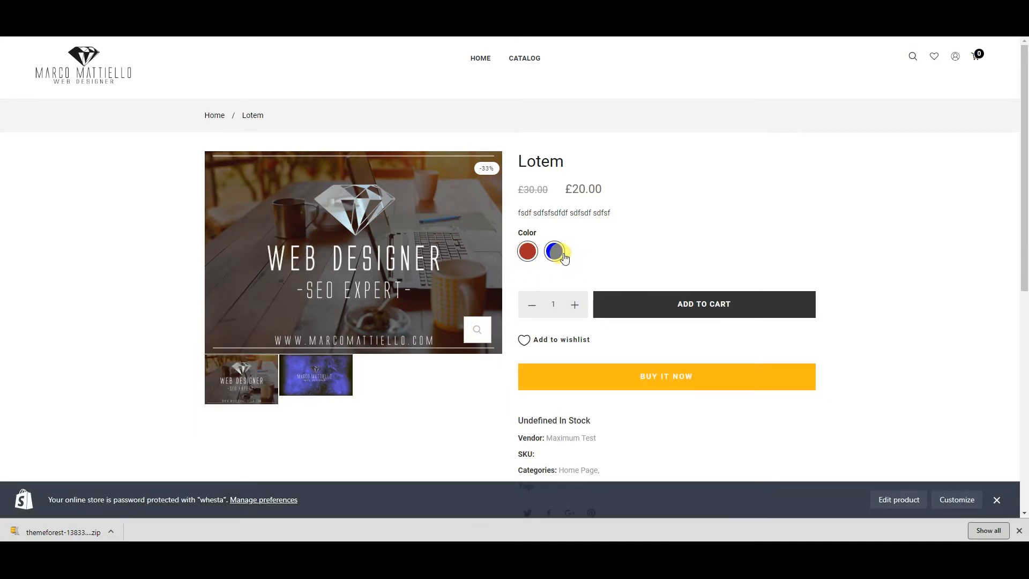
Switch the Lotem storefront swatches blue, red, then blue to confirm each colour's image
left_click(557, 254)
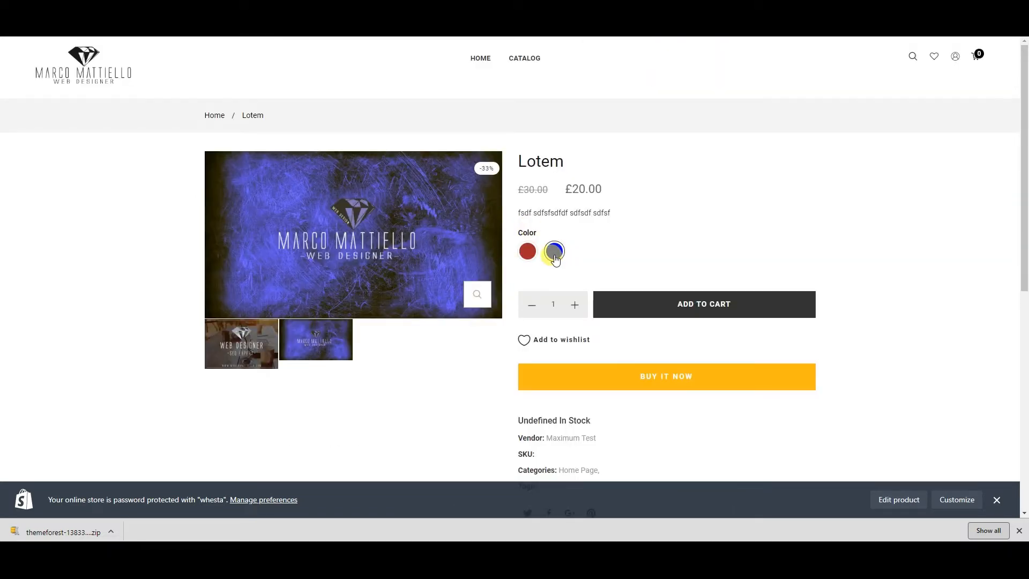
left_click(536, 247)
left_click(549, 251)
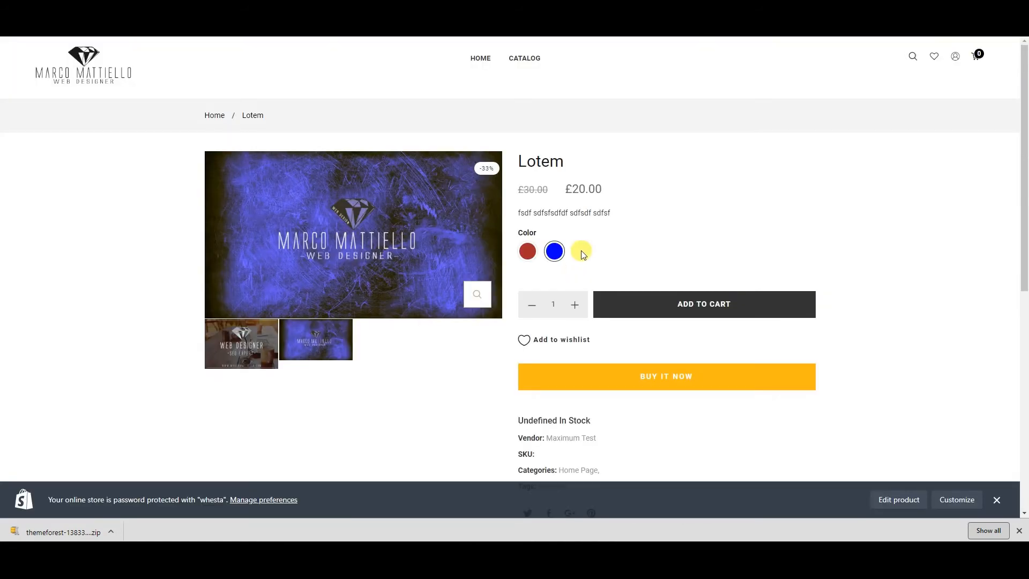
Toggle between the red and blue swatches to compare each variant's picture
left_click(529, 254)
left_click(554, 251)
left_click(526, 251)
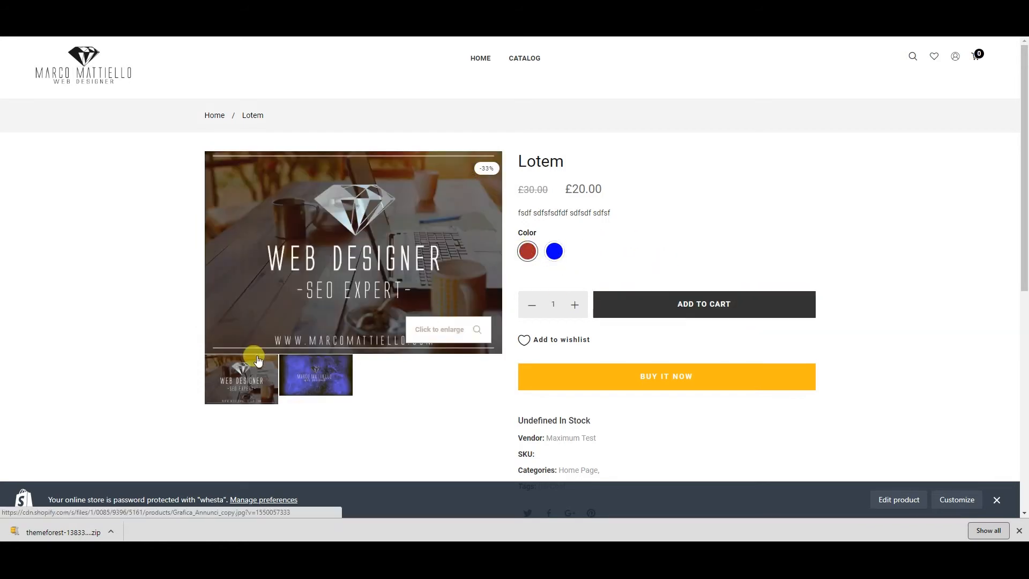
left_click(562, 250)
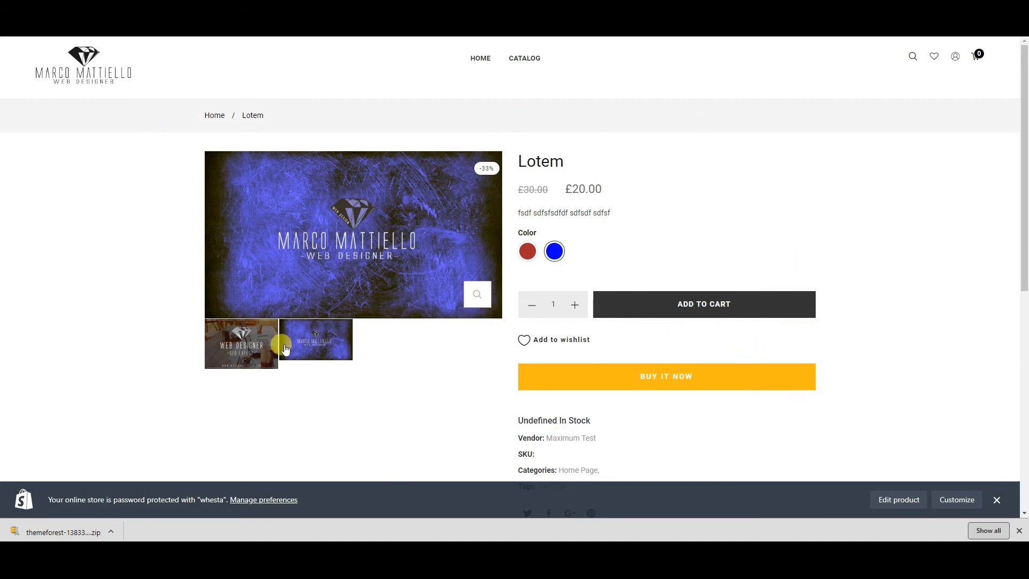
Scroll the page to read vendor Maximum Test, Home Page category and the I'm Cool tag
scroll(357, 382, "down", 4)
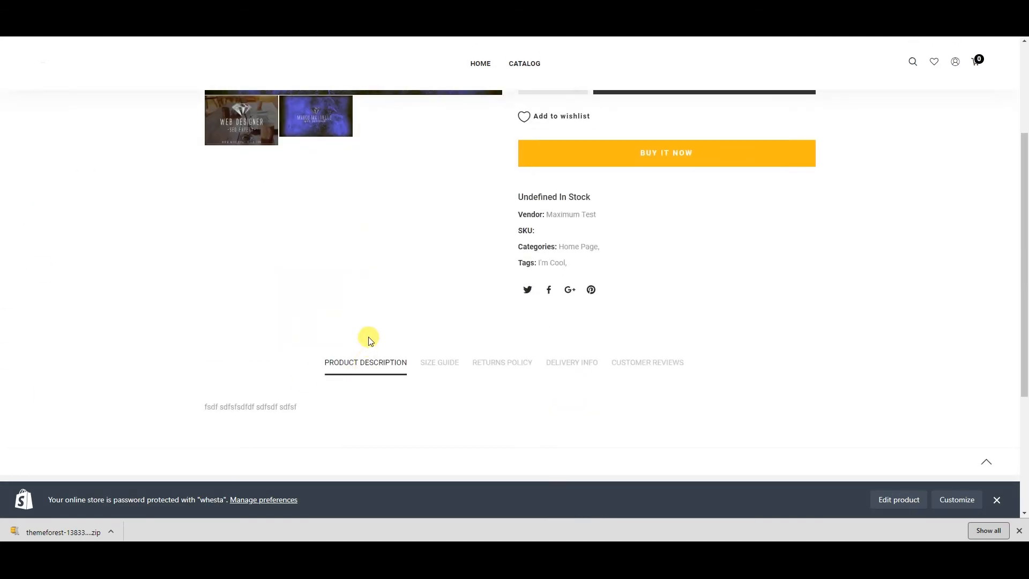
scroll(368, 338, "up", 2)
scroll(552, 265, "up", 2)
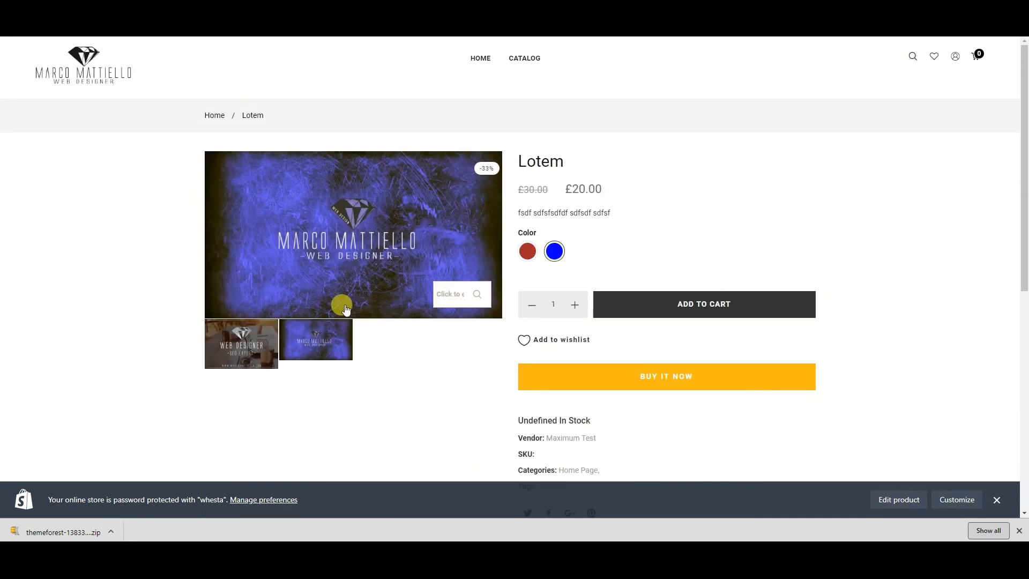
scroll(375, 318, "down", 3)
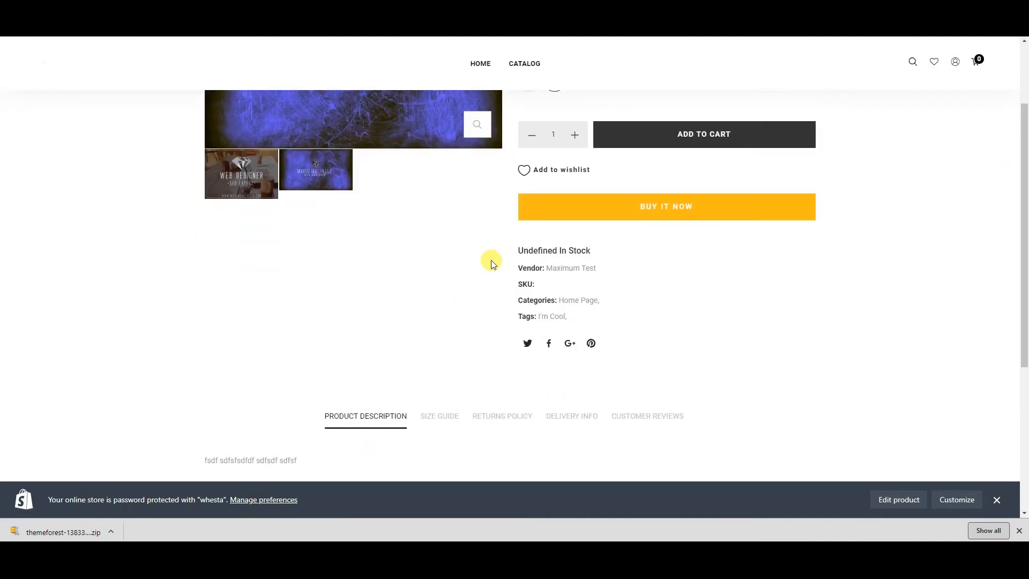
scroll(492, 263, "down", 5)
scroll(482, 271, "up", 3)
scroll(455, 321, "down", 2)
scroll(611, 295, "up", 4)
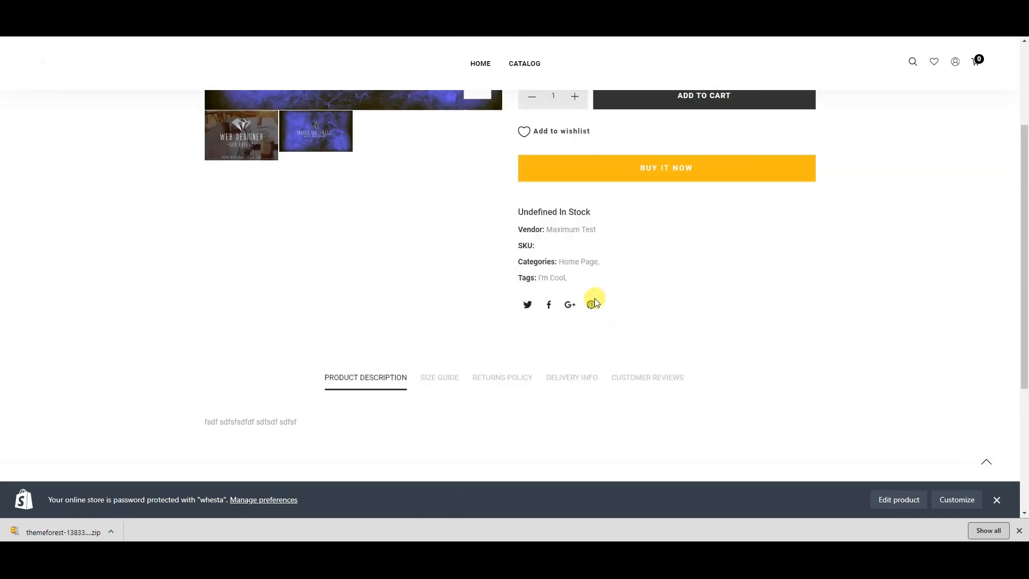
scroll(385, 348, "up", 3)
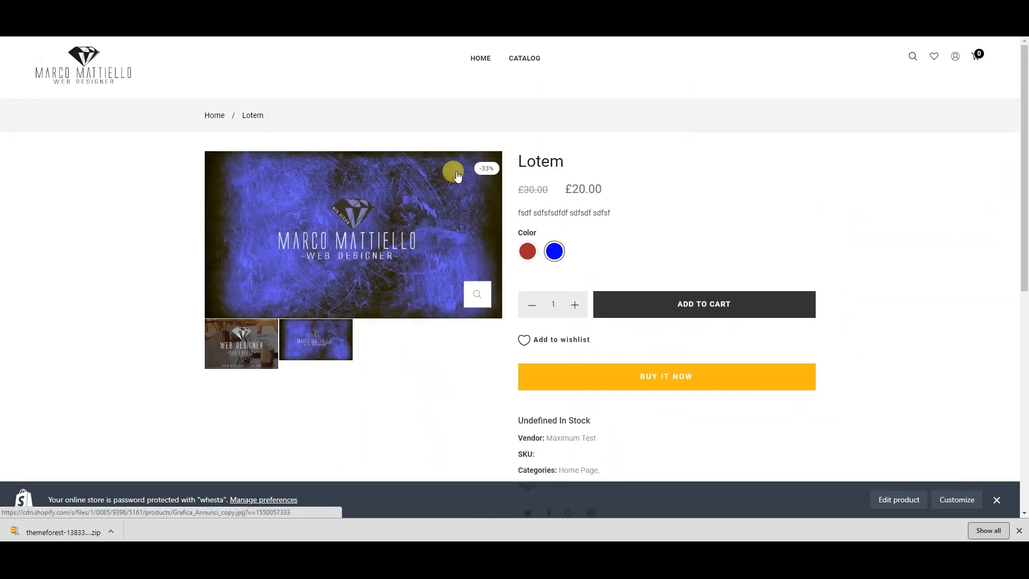
scroll(457, 176, "down", 6)
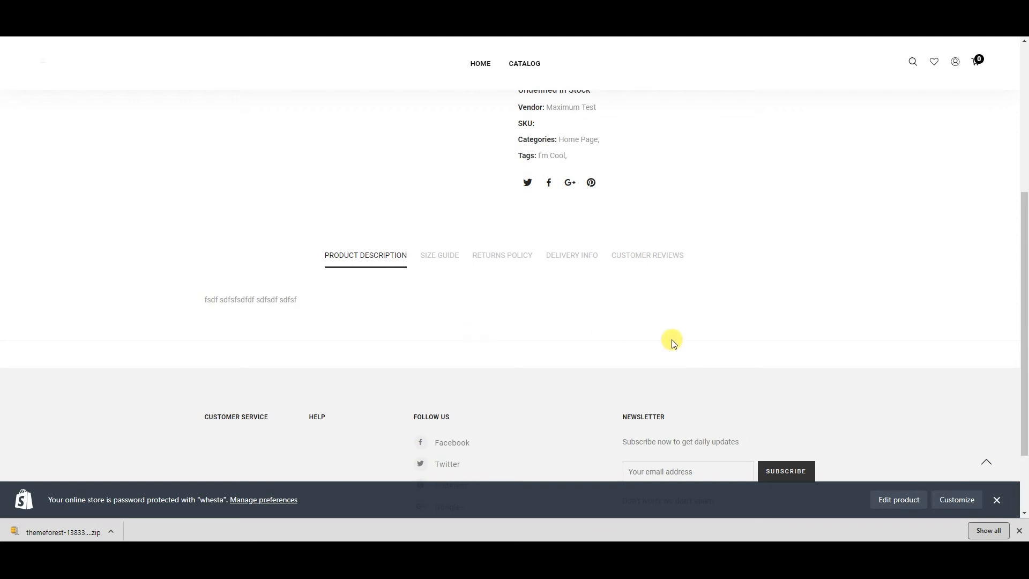
scroll(501, 223, "up", 3)
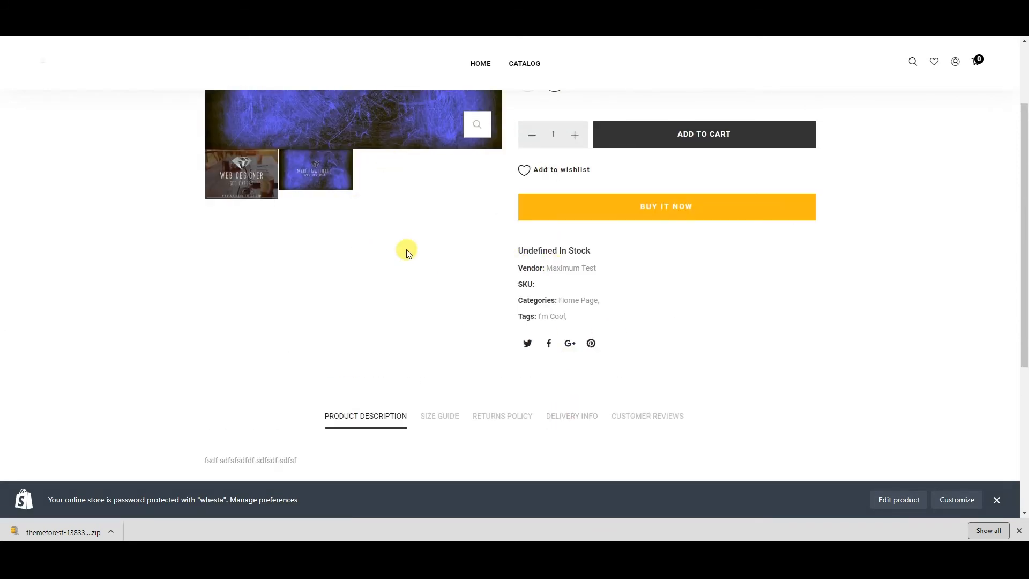
scroll(375, 270, "up", 3)
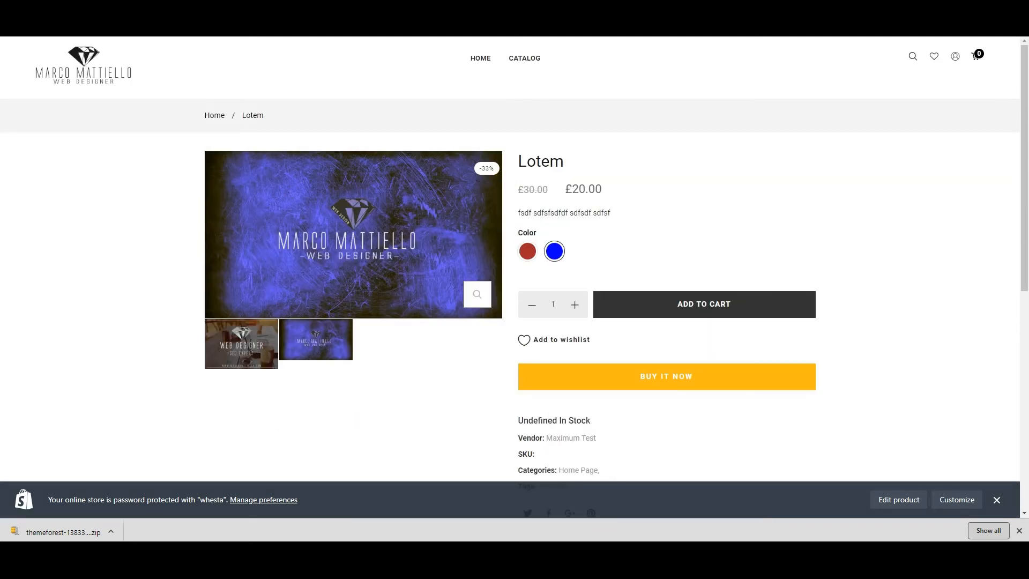
Return to the lotem admin tab and open, then dismiss, the Manage availability settings
key("ctrl+Tab")
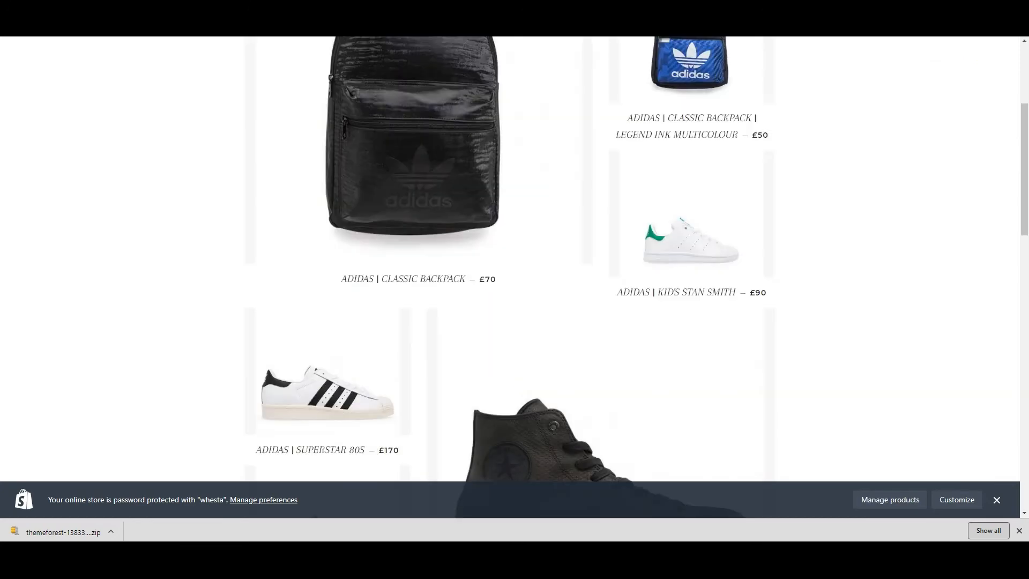
key("ctrl+Tab")
key("ctrl+Tab")
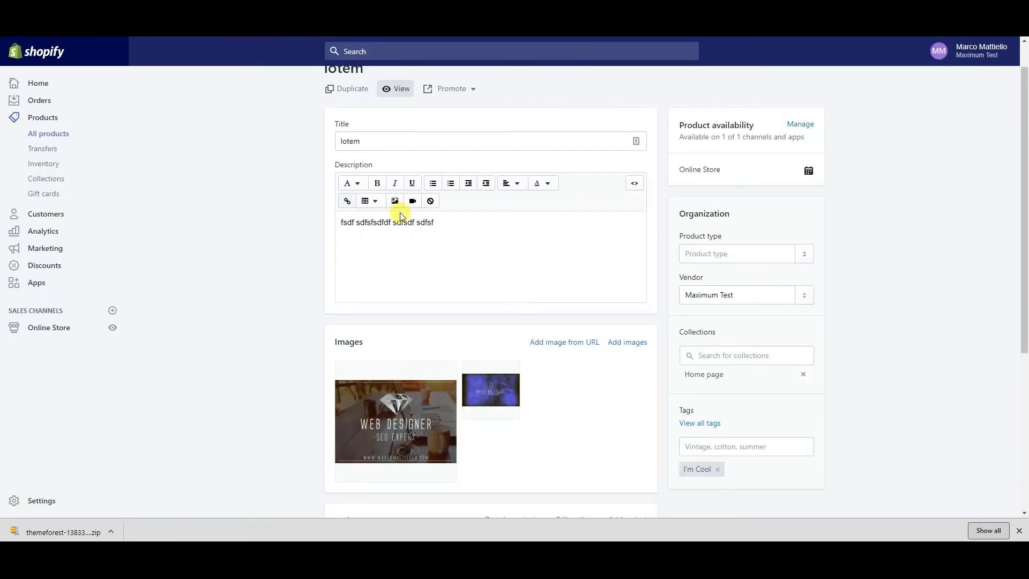
scroll(401, 216, "down", 4)
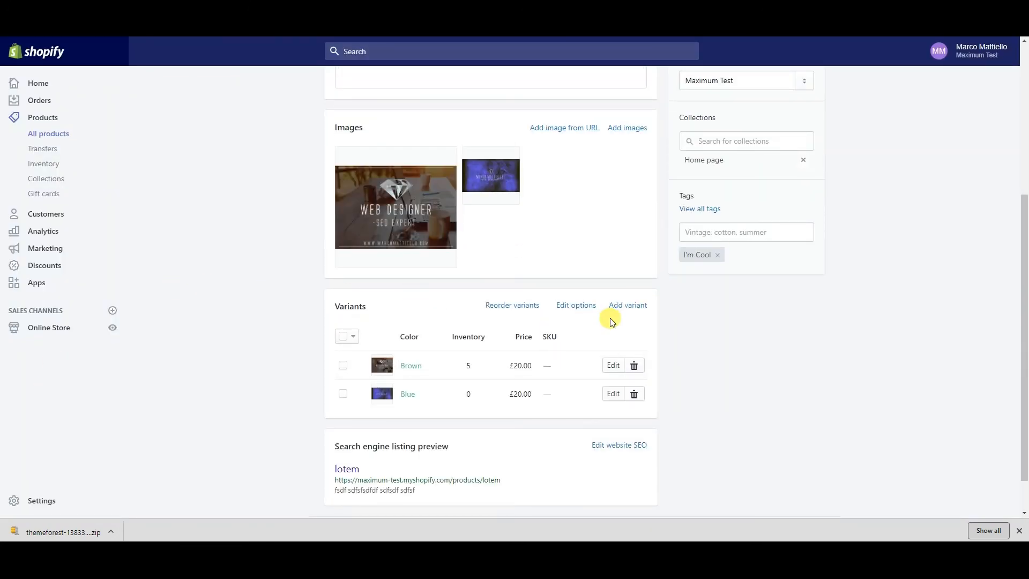
scroll(587, 250, "up", 5)
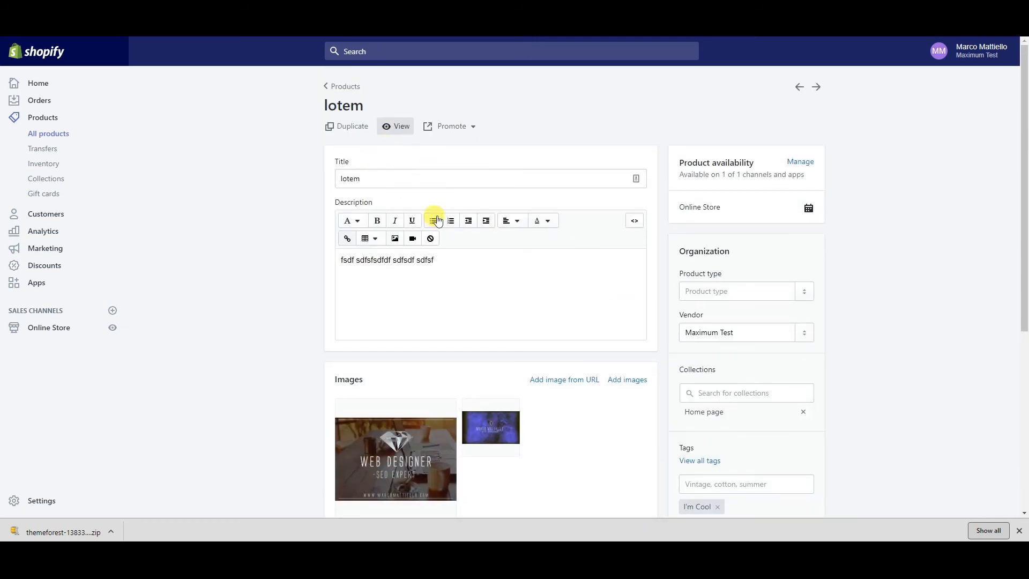
left_click(796, 162)
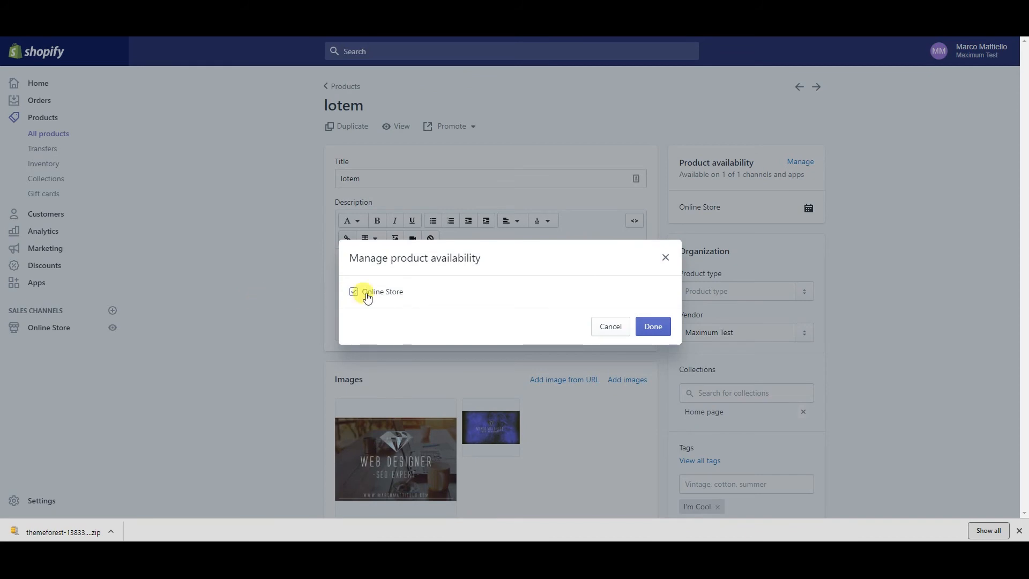
left_click_drag(409, 292, 356, 292)
left_click(355, 292)
left_click(601, 330)
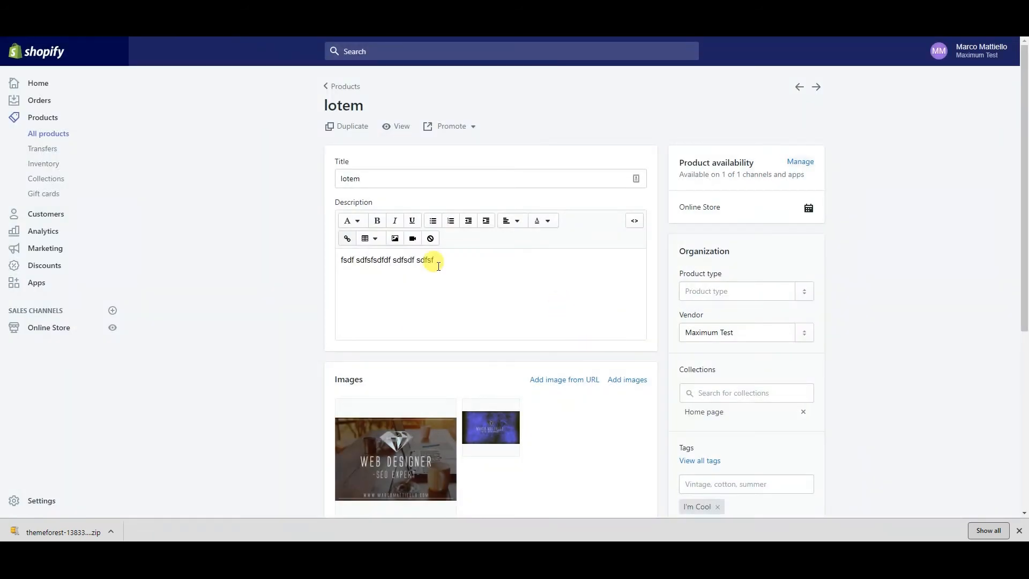
Open Edit website SEO and place the caret in the page title and meta description fields
scroll(702, 304, "down", 5)
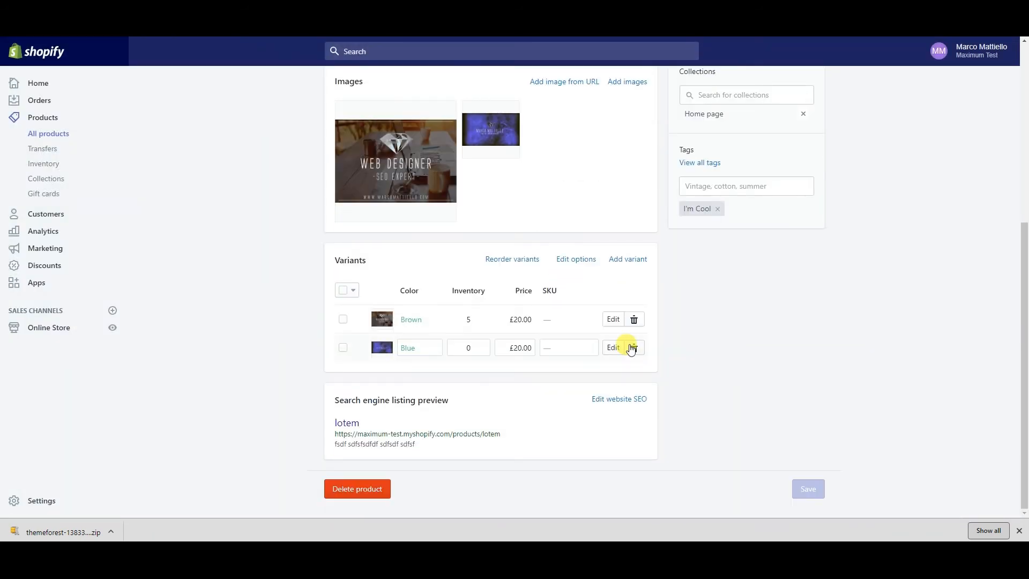
left_click(595, 402)
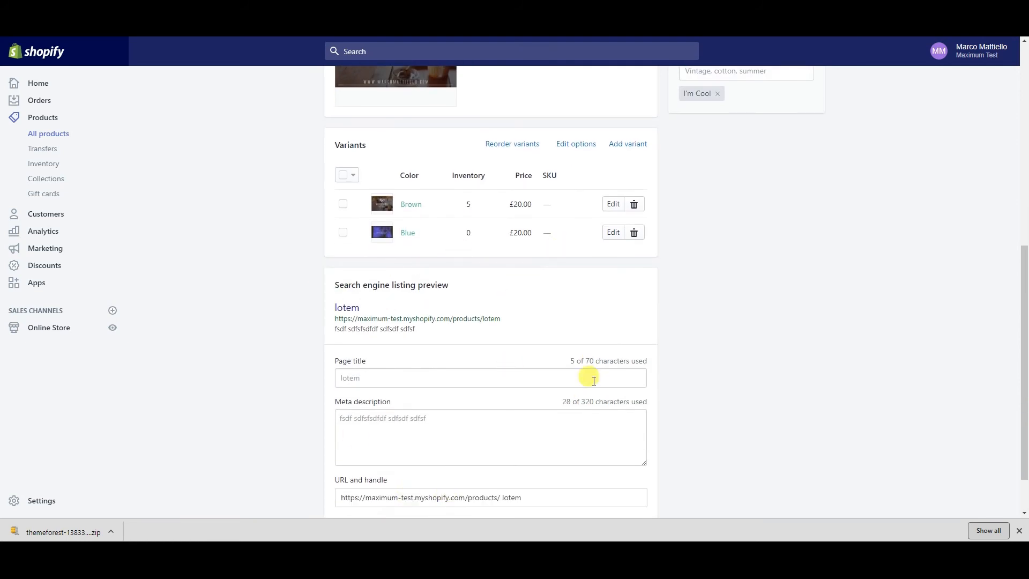
left_click(376, 367)
left_click(385, 421)
scroll(397, 432, "down", 1)
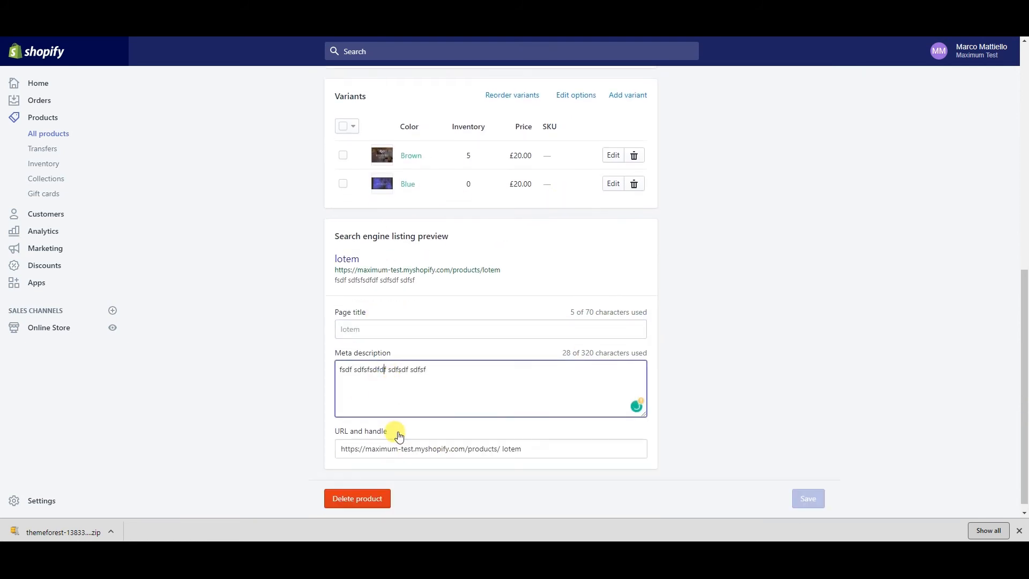
scroll(399, 436, "down", 1)
Bring up the Delete product confirmation and cancel it, keeping lotem intact
left_click(343, 490)
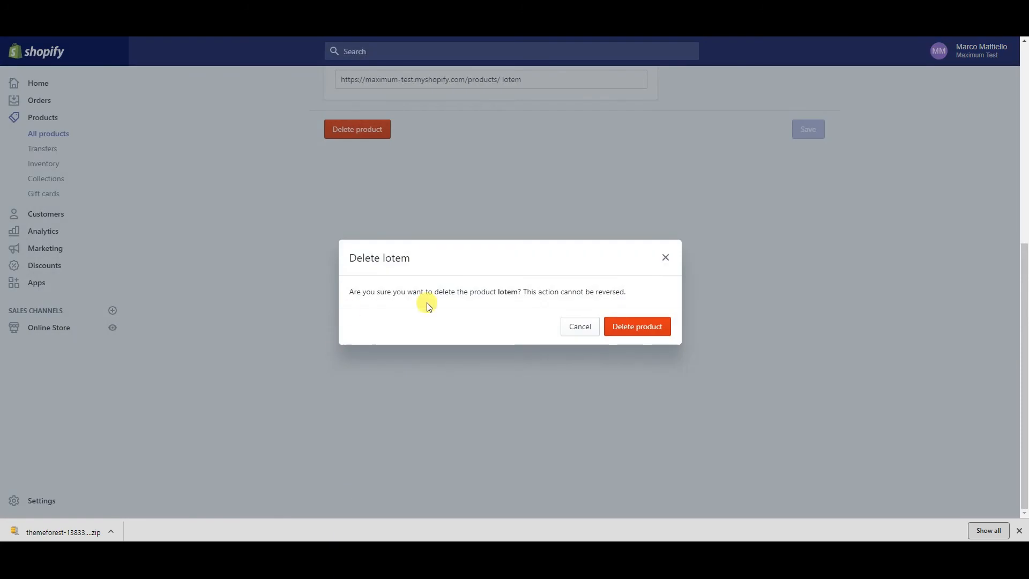
left_click(582, 326)
scroll(284, 329, "up", 5)
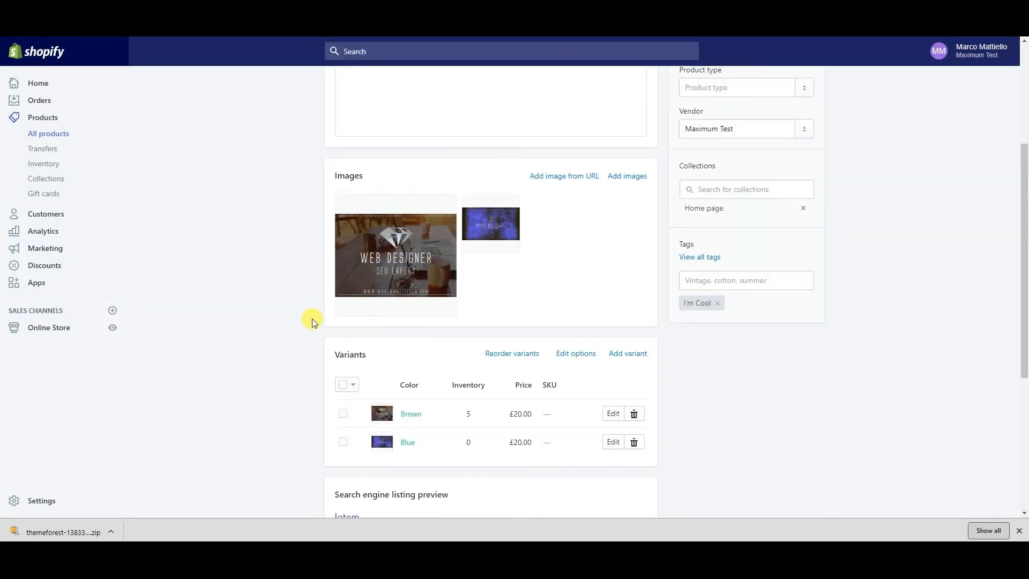
scroll(315, 323, "up", 3)
scroll(311, 321, "up", 1)
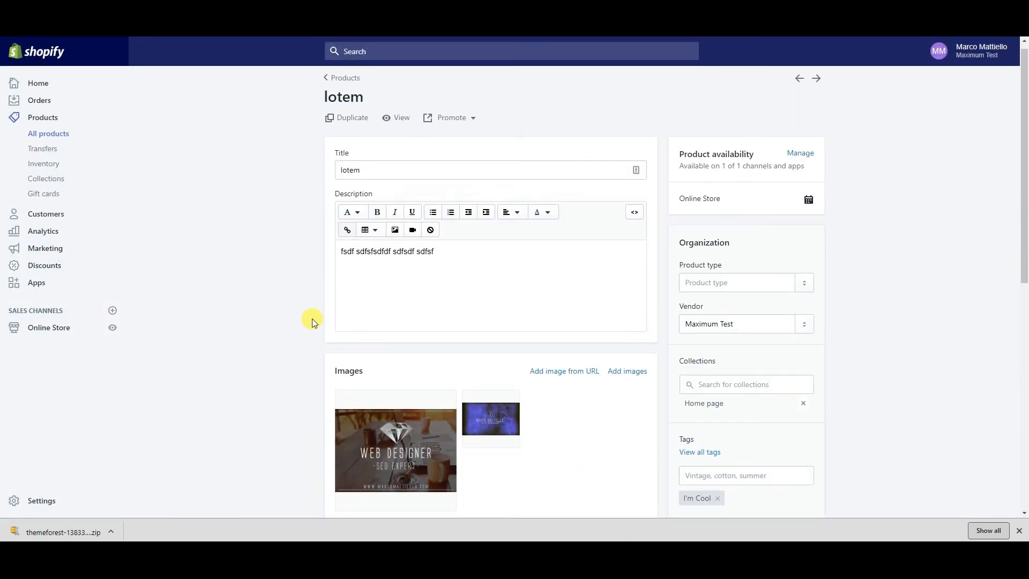
scroll(322, 327, "down", 5)
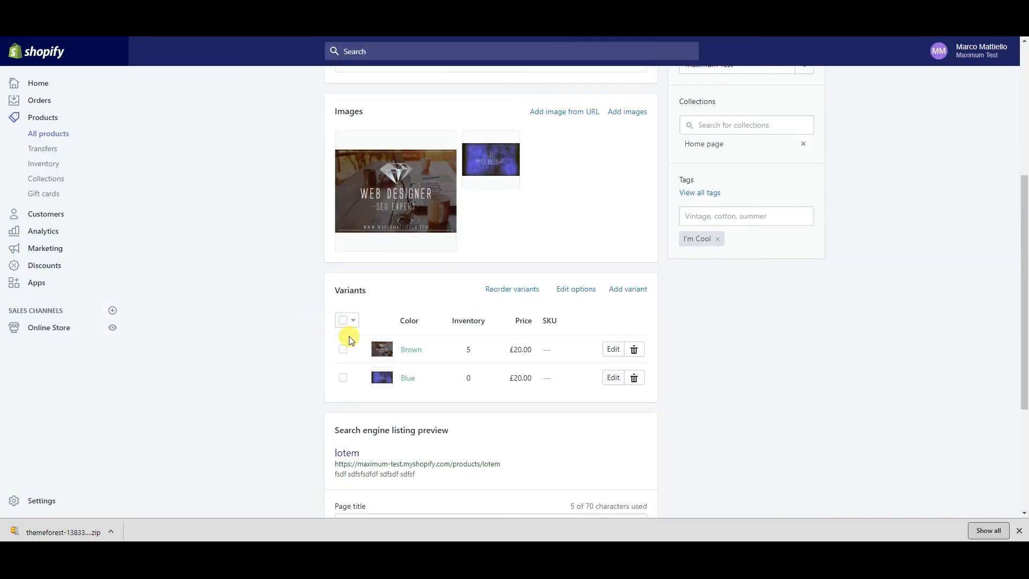
Open the Brown variant and review price £20.00, compare-at £30.00, quantity 5 and its SKU field
left_click(615, 349)
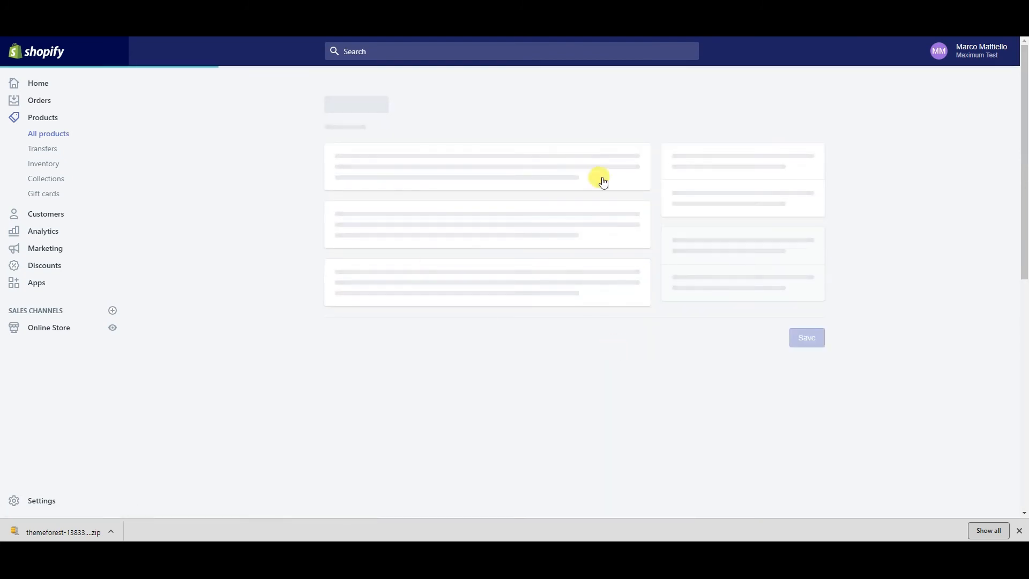
scroll(412, 166, "up", 5)
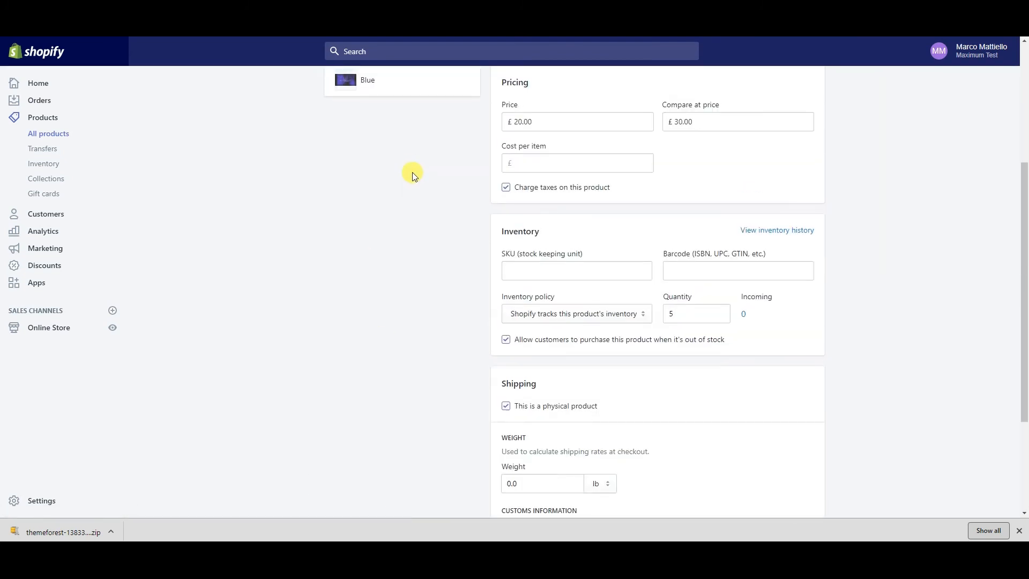
scroll(503, 161, "up", 2)
scroll(560, 168, "down", 3)
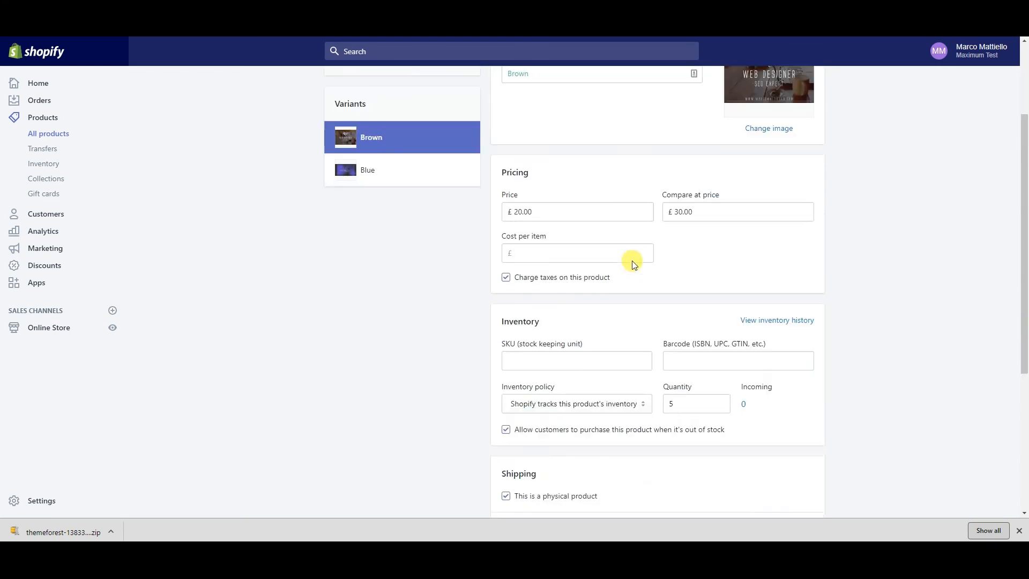
scroll(541, 427, "down", 2)
left_click_drag(579, 290, 772, 290)
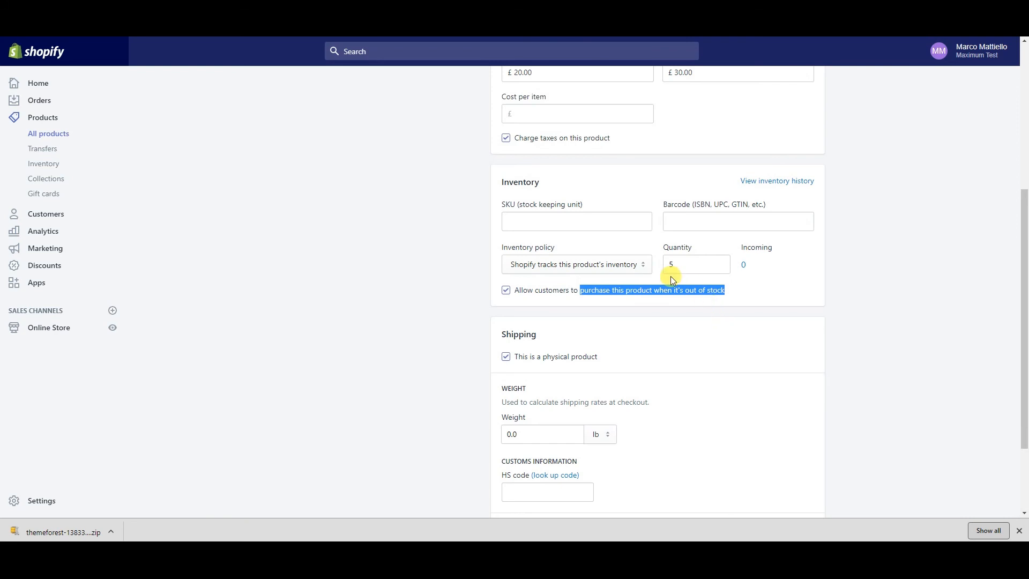
left_click(510, 215)
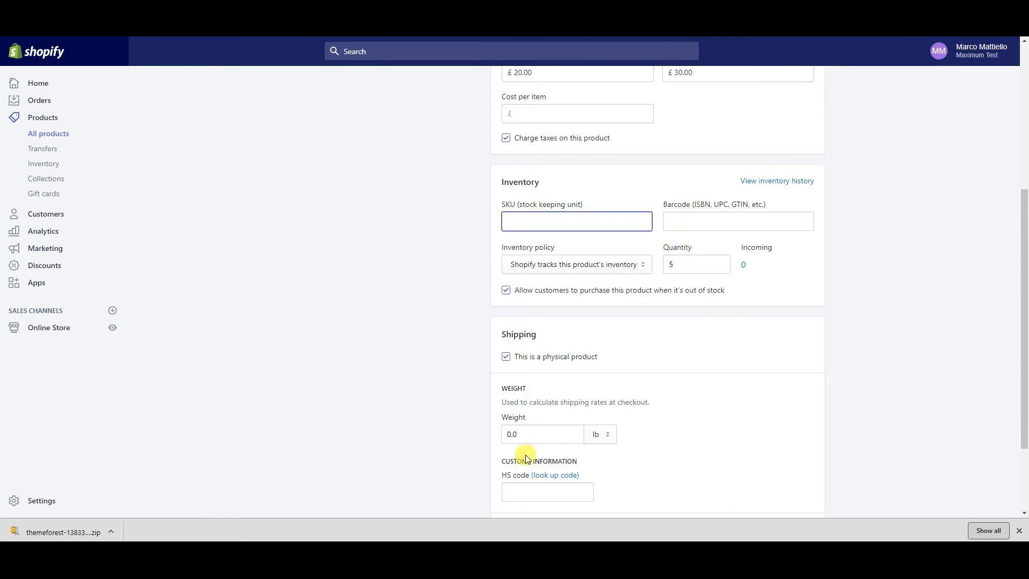
scroll(134, 224, "up", 3)
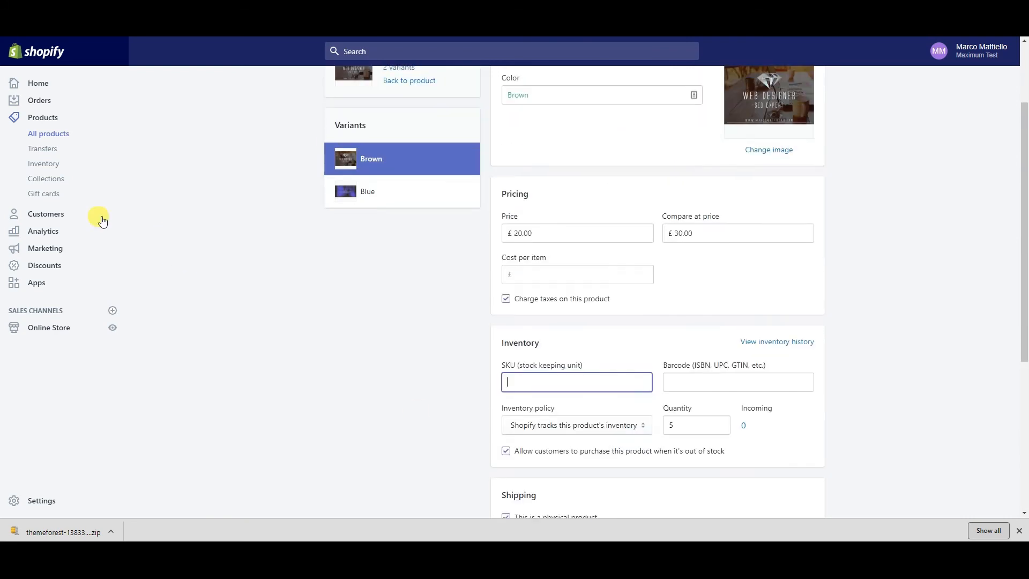
From Collections, create a new collection and enter the title lorem
left_click(43, 182)
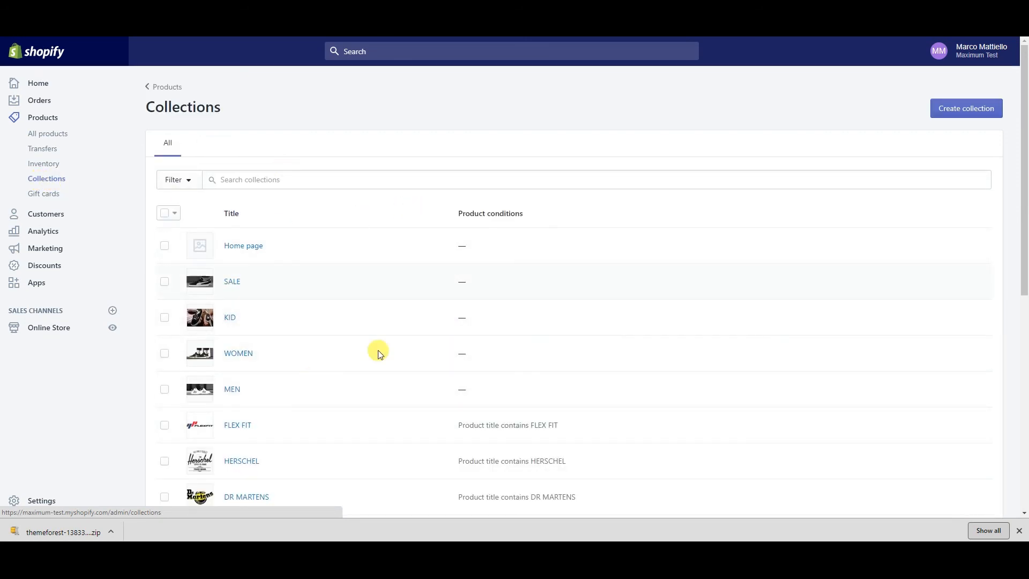
scroll(271, 256, "down", 5)
scroll(271, 385, "up", 5)
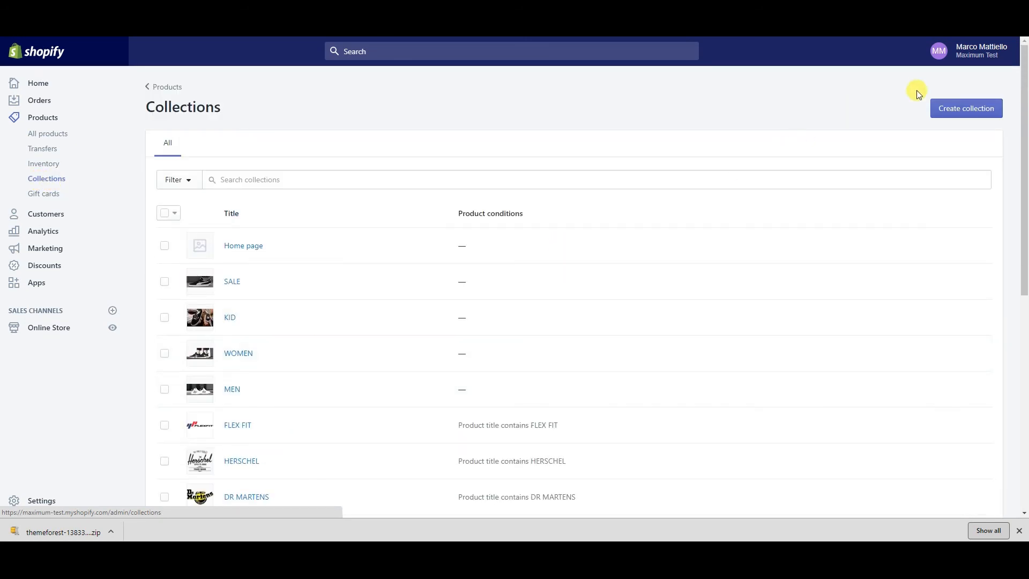
left_click(957, 109)
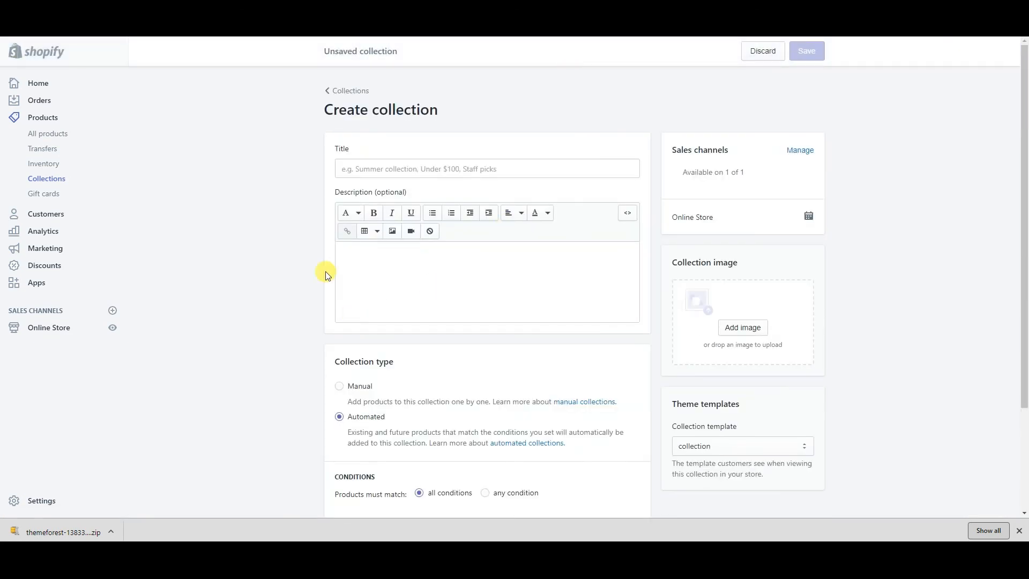
left_click(464, 152)
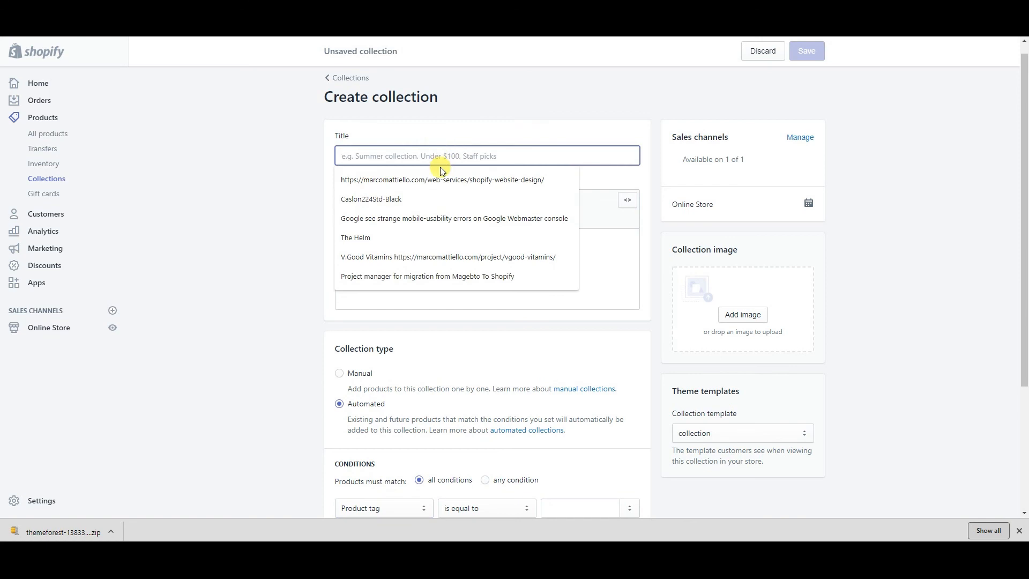
type("lorem")
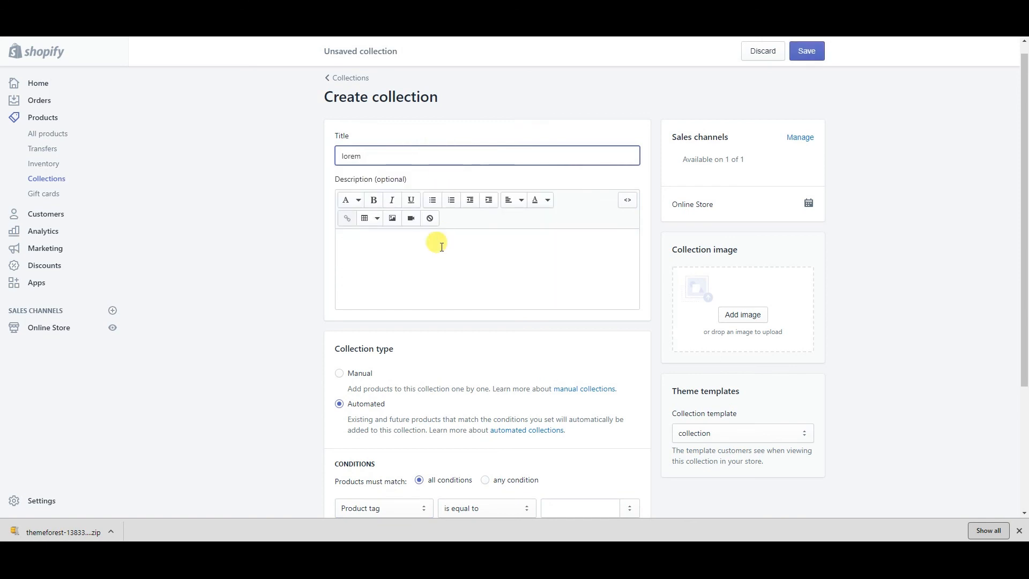
Write a short collection description and upload the blackboard picture as its image
left_click(425, 261)
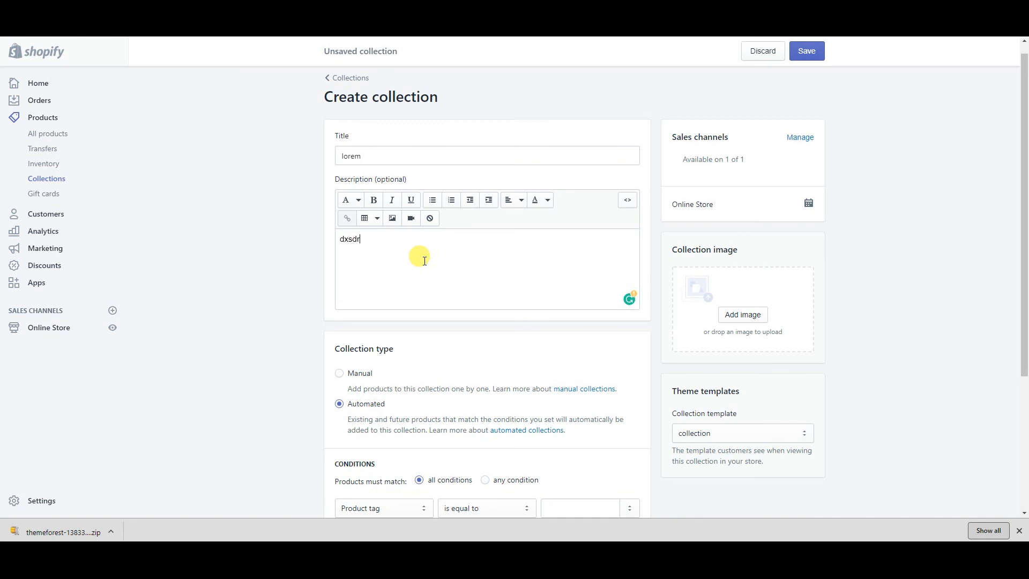
left_click(769, 319)
double_click(419, 176)
scroll(294, 378, "down", 1)
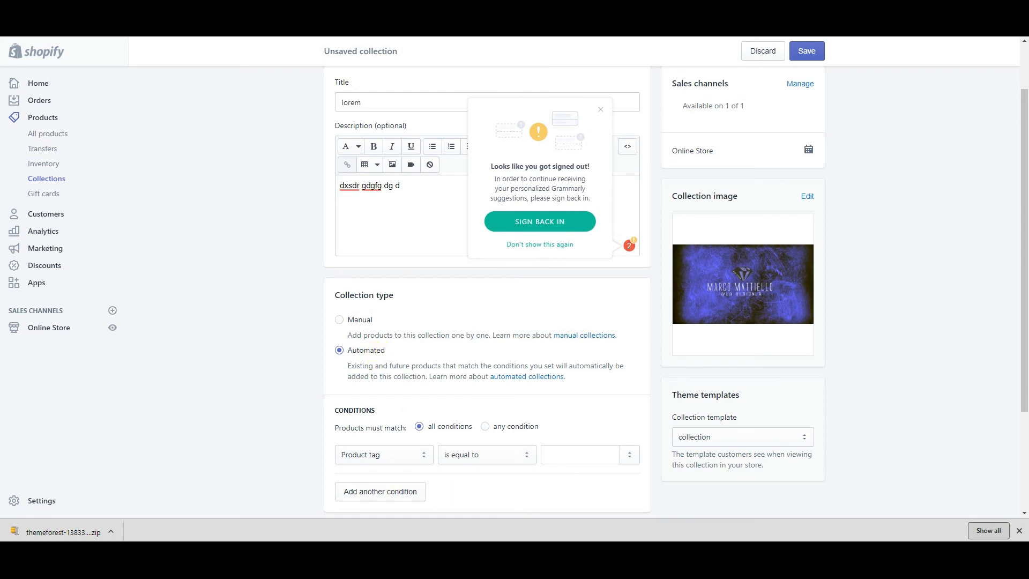
scroll(447, 151, "down", 3)
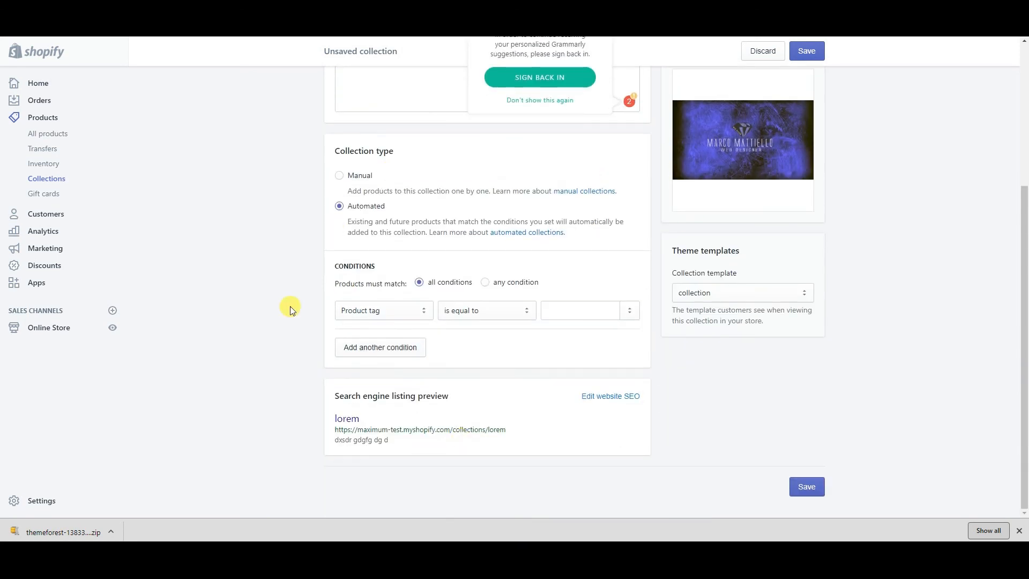
scroll(398, 232, "up", 4)
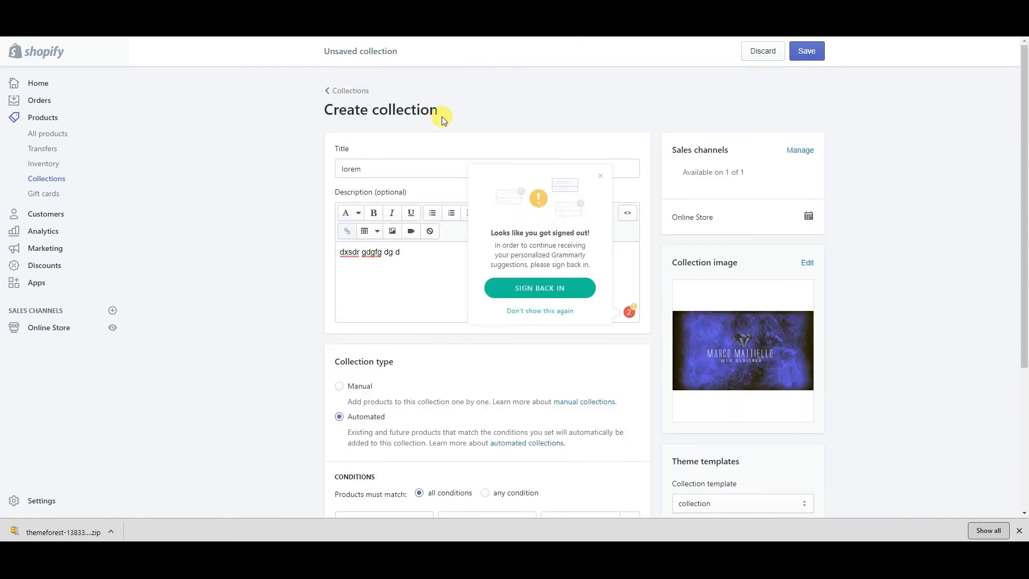